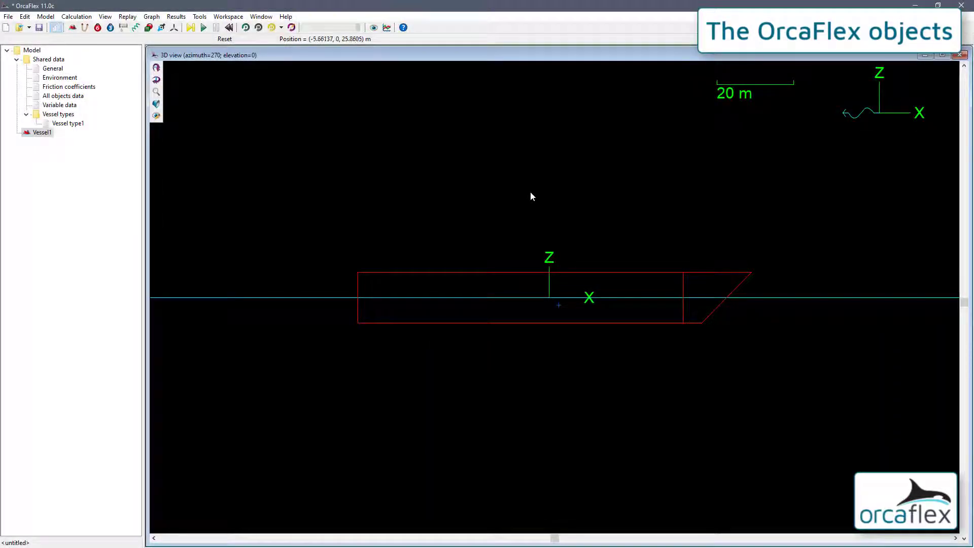
View the vessel at an oblique angle and as a shaded ship, and return to the default wireframe view.
{"action": "left_click_drag", "start_coordinate": [604, 192], "coordinate": [552, 221]}
{"action": "scroll", "coordinate": [538, 209], "scroll_direction": "down", "scroll_amount": 1}
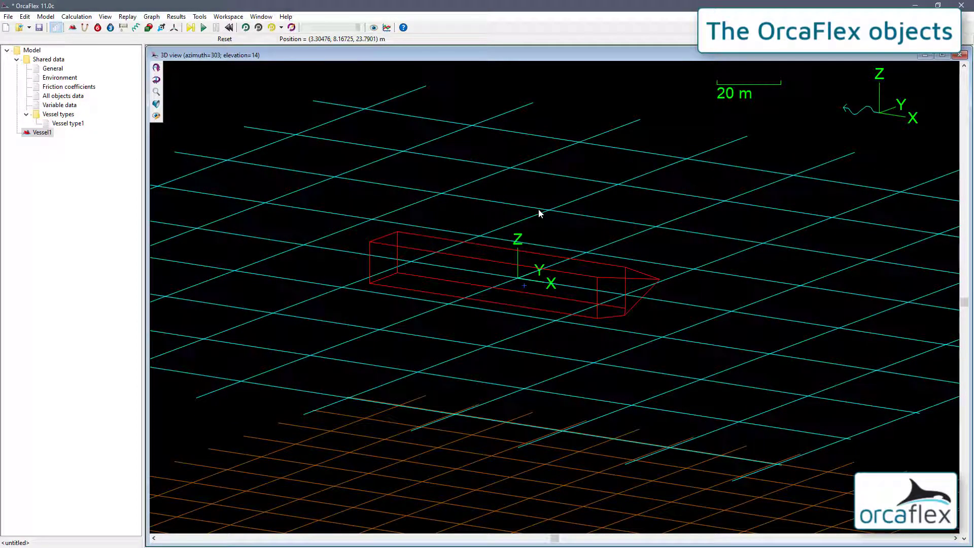
{"action": "key", "text": "ctrl+w"}
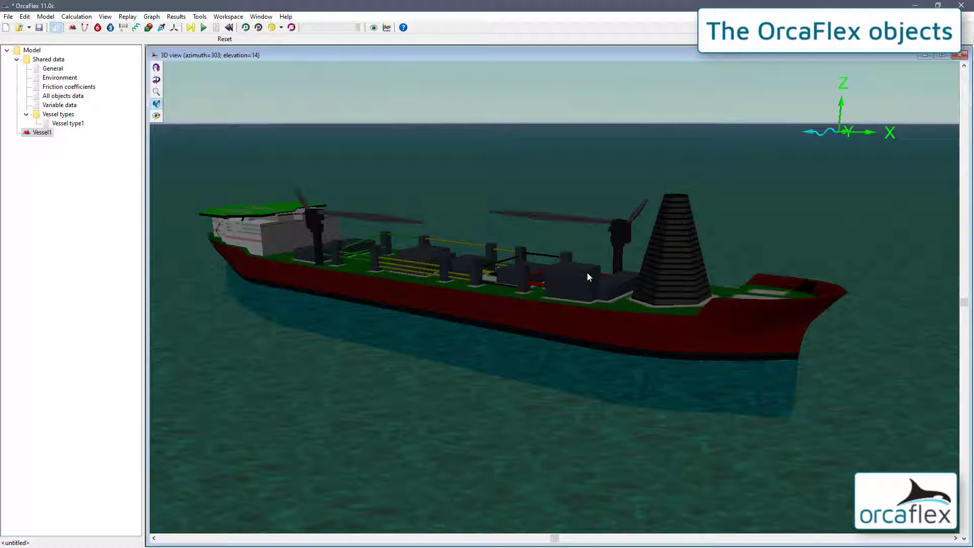
{"action": "key", "text": "ctrl+t"}
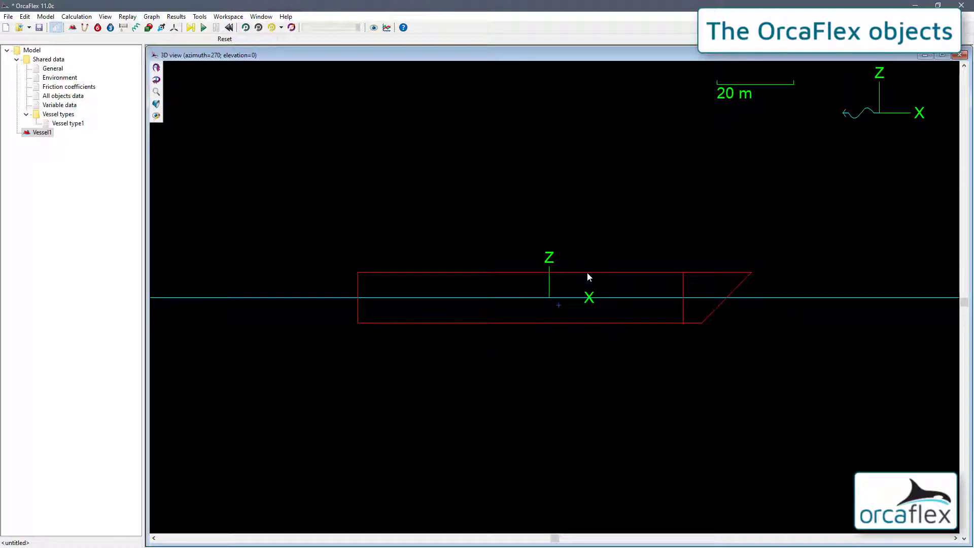
Open Vessel1's data and its vessel type data.
{"action": "left_click", "coordinate": [481, 274]}
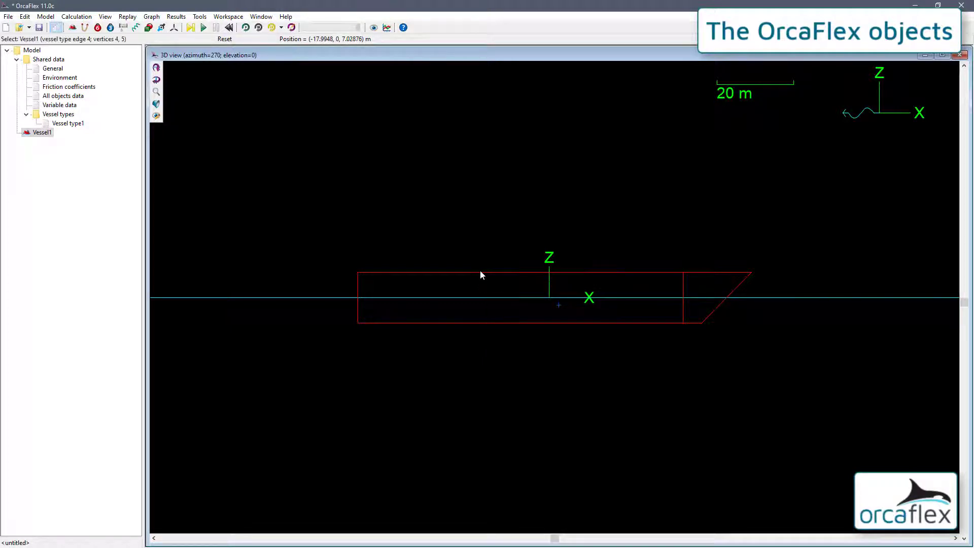
{"action": "double_click", "coordinate": [482, 274]}
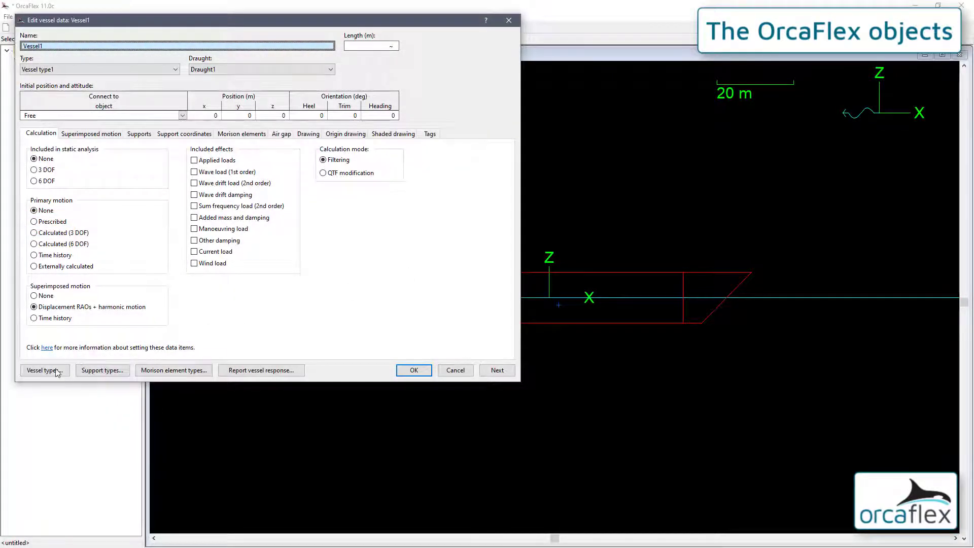
{"action": "left_click", "coordinate": [57, 372]}
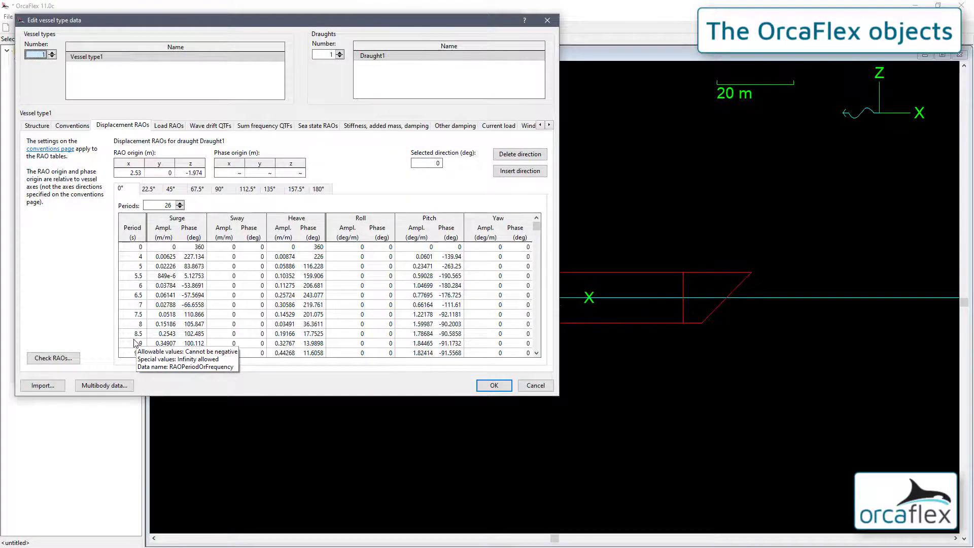
Review the vessel type's wireframe drawing and shaded drawing data, and close both vessel data forms.
{"action": "double_click", "coordinate": [549, 125]}
{"action": "left_click", "coordinate": [549, 125]}
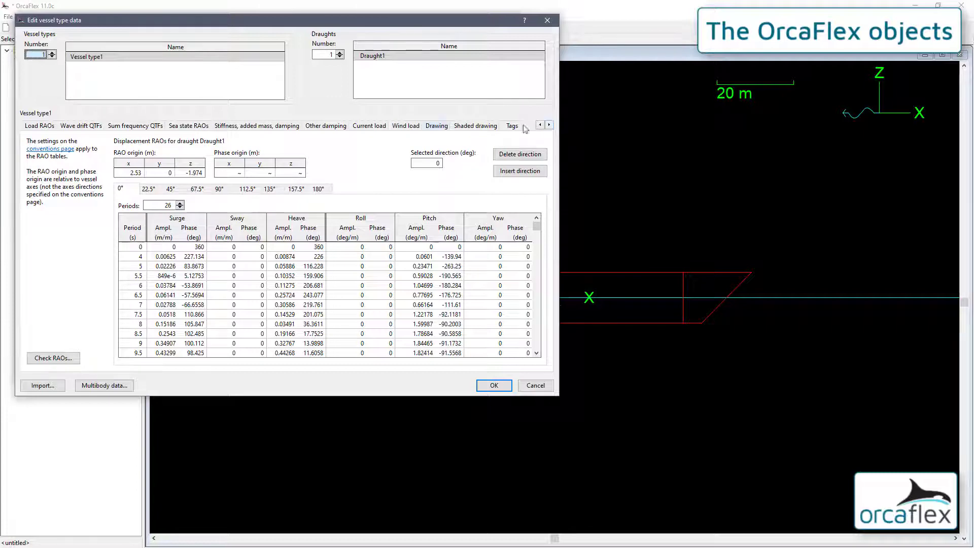
{"action": "left_click", "coordinate": [437, 125]}
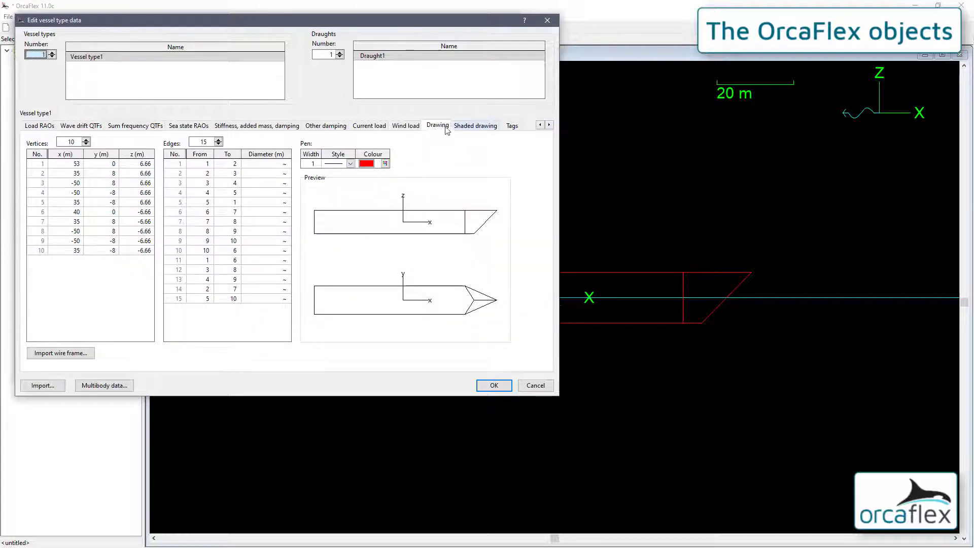
{"action": "left_click", "coordinate": [469, 128]}
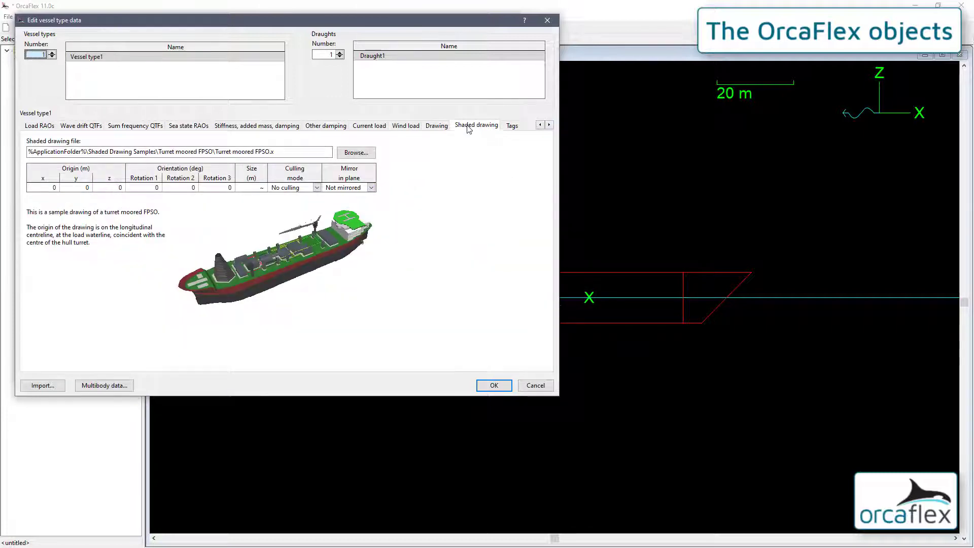
{"action": "left_click", "coordinate": [495, 385]}
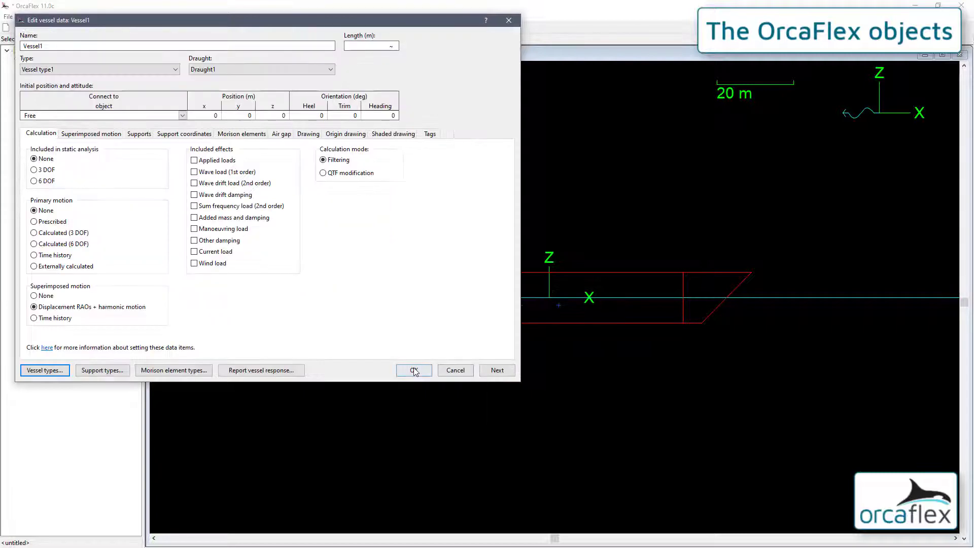
{"action": "left_click", "coordinate": [414, 370]}
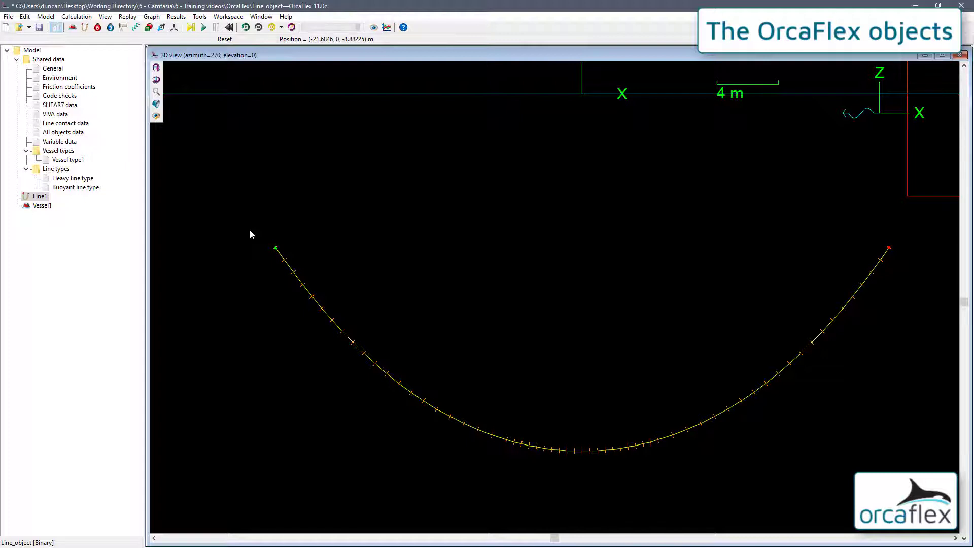
Examine Line1's nodes and segments up close and review the section structure in its line data.
{"action": "left_click_drag", "start_coordinate": [250, 232], "coordinate": [384, 327]}
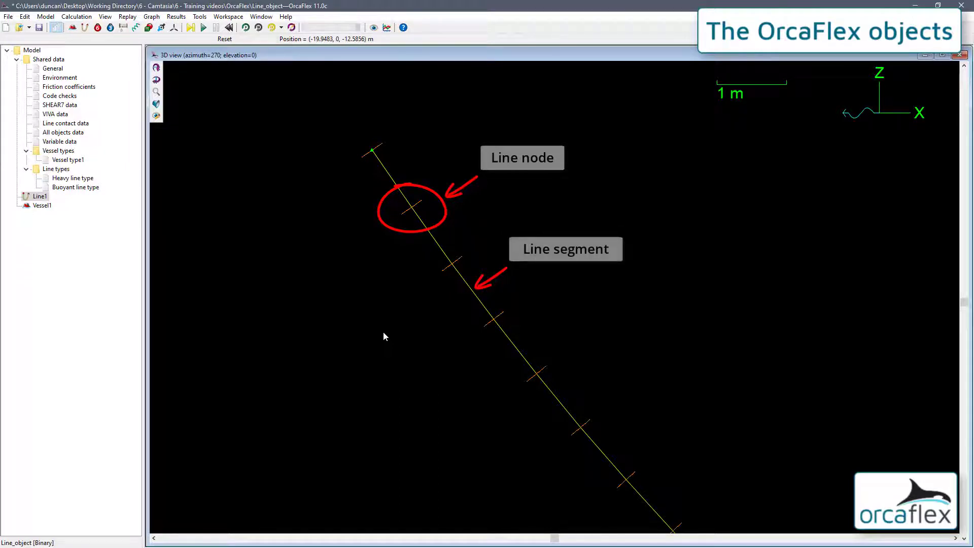
{"action": "key", "text": "ctrl+t"}
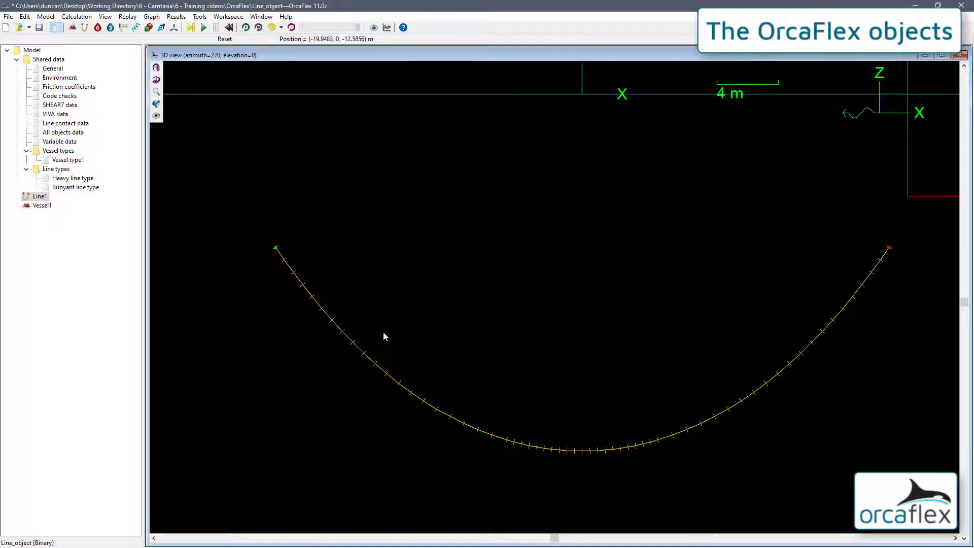
{"action": "middle_click_drag", "start_coordinate": [503, 311], "coordinate": [464, 342]}
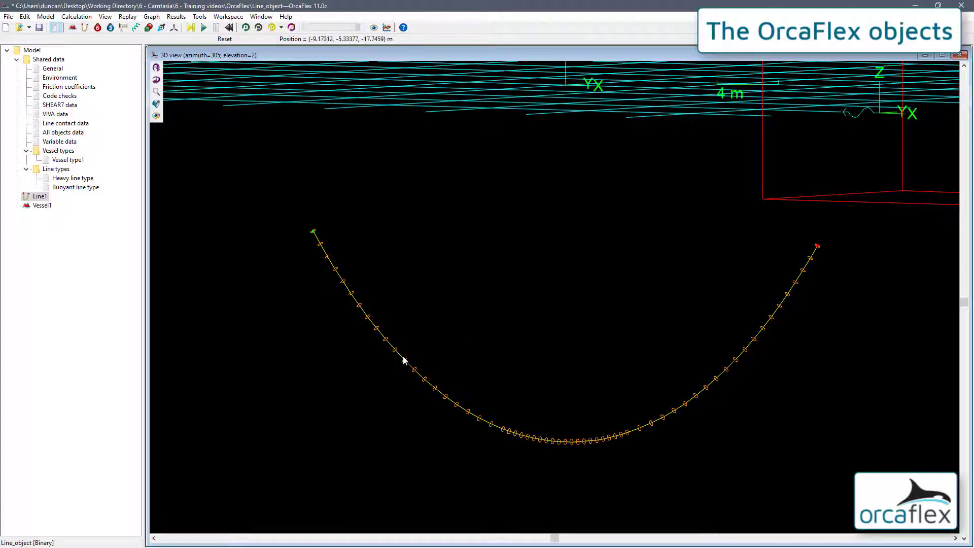
{"action": "double_click", "coordinate": [383, 360]}
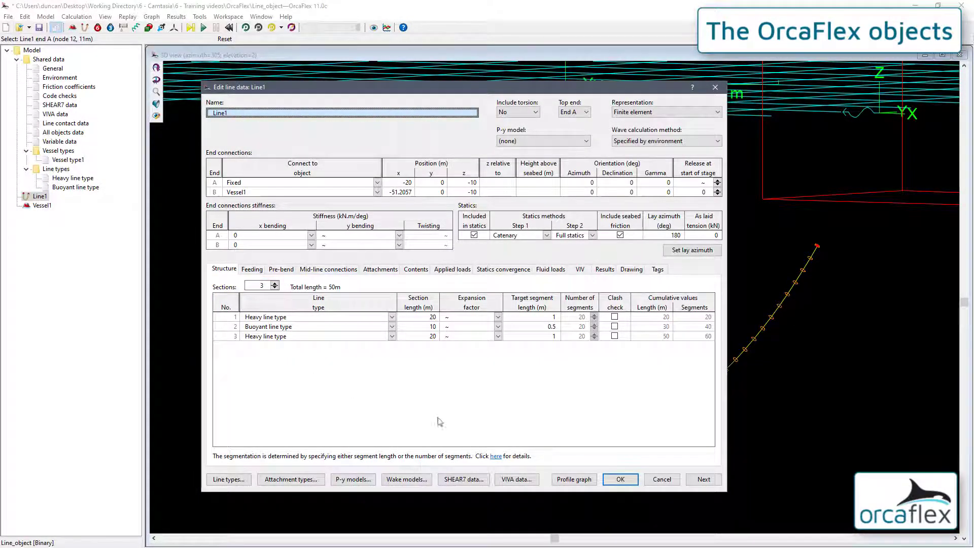
{"action": "left_click", "coordinate": [620, 479]}
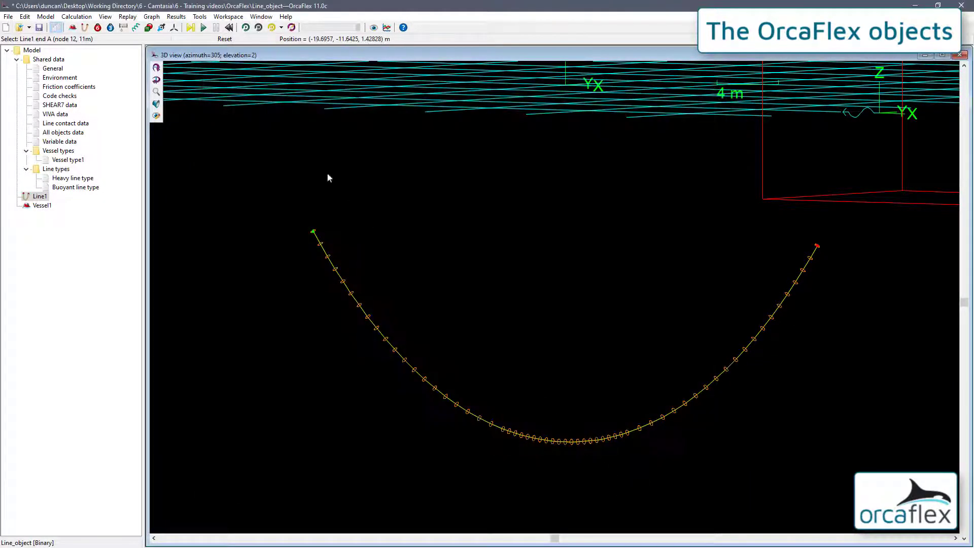
Calculate the line's static configuration, reset the model, and review Line1's end connections and structure data.
{"action": "left_click", "coordinate": [191, 28]}
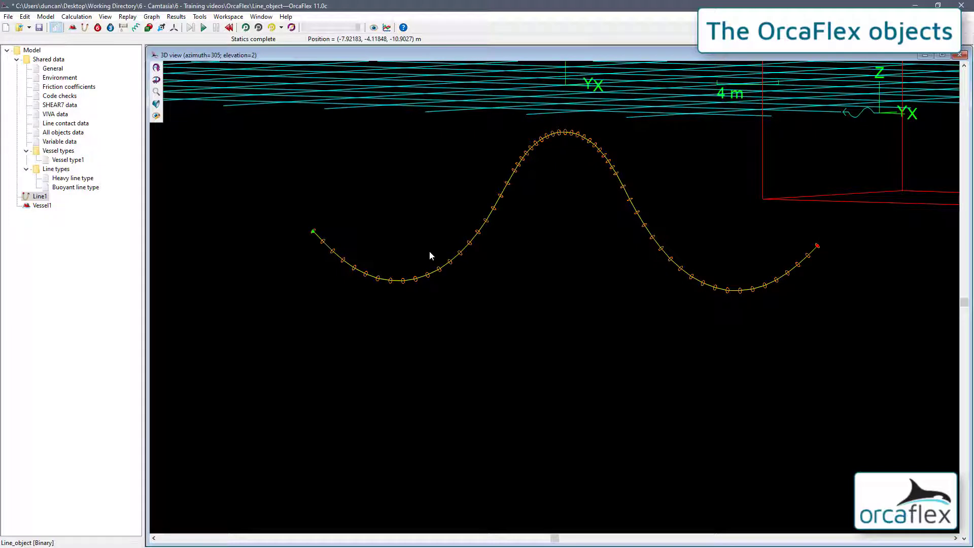
{"action": "key", "text": "F12"}
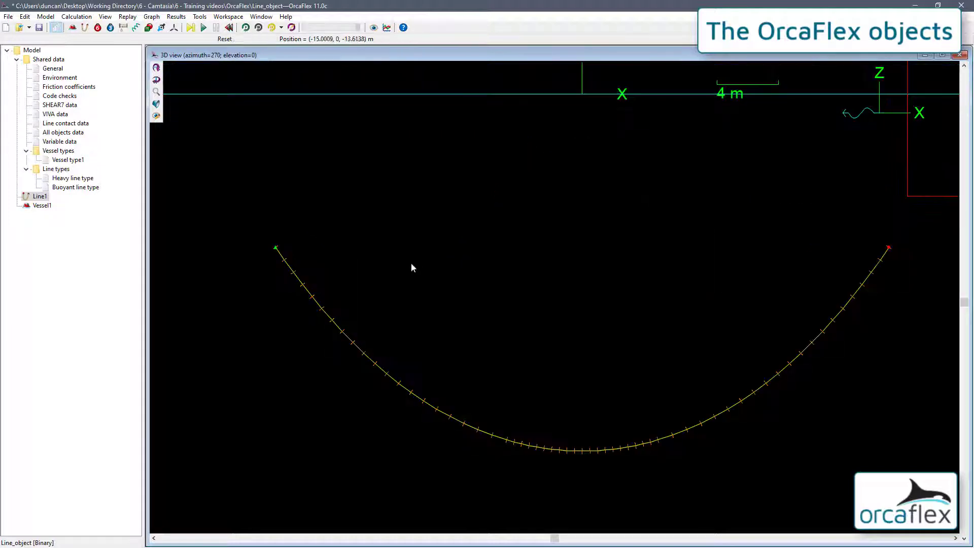
{"action": "double_click", "coordinate": [327, 318]}
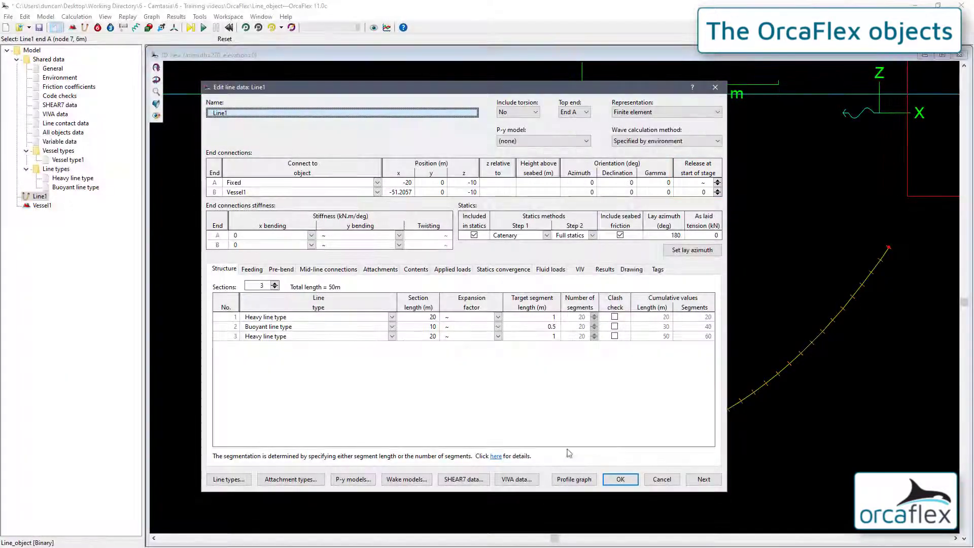
{"action": "left_click", "coordinate": [620, 480]}
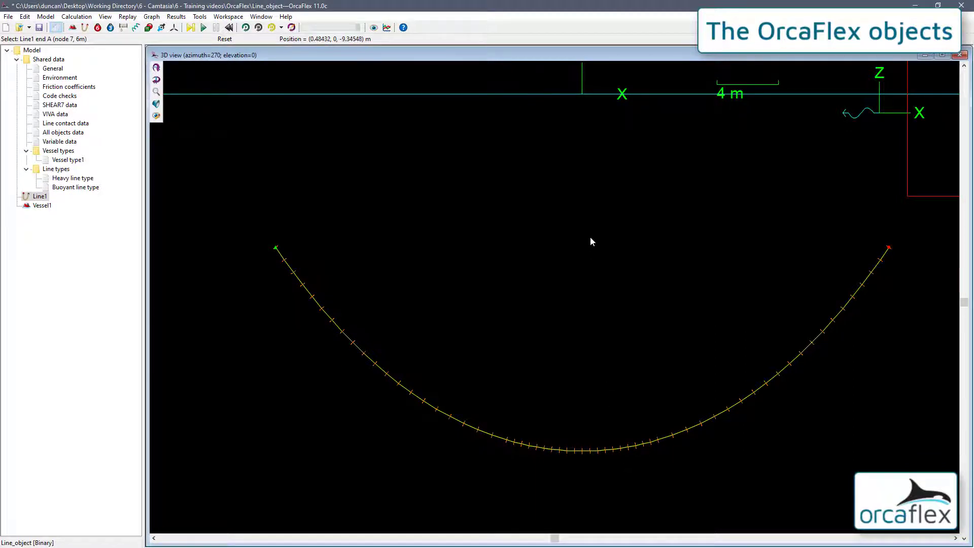
Run the dynamic simulation, replay the line's motion, and reset the model, discarding the simulation.
{"action": "left_click", "coordinate": [204, 28]}
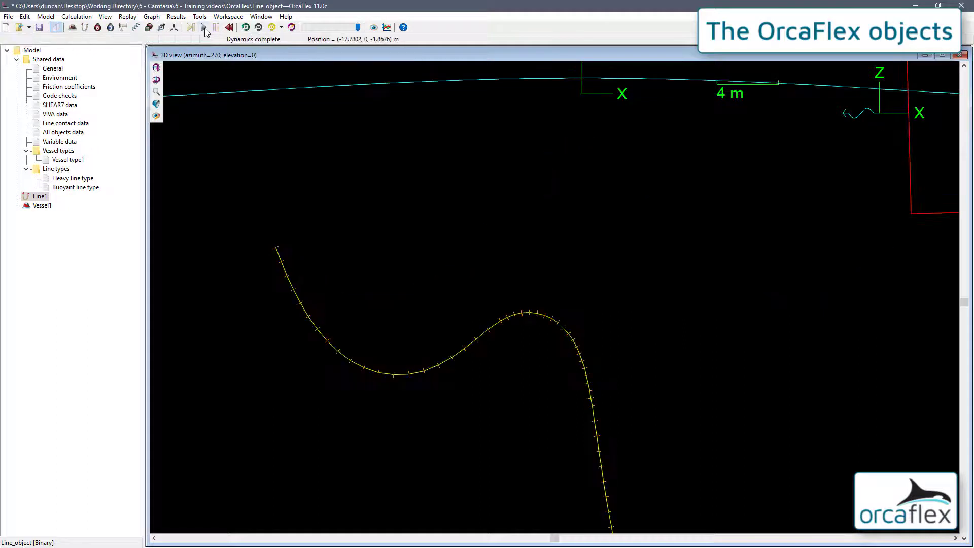
{"action": "left_click", "coordinate": [246, 27]}
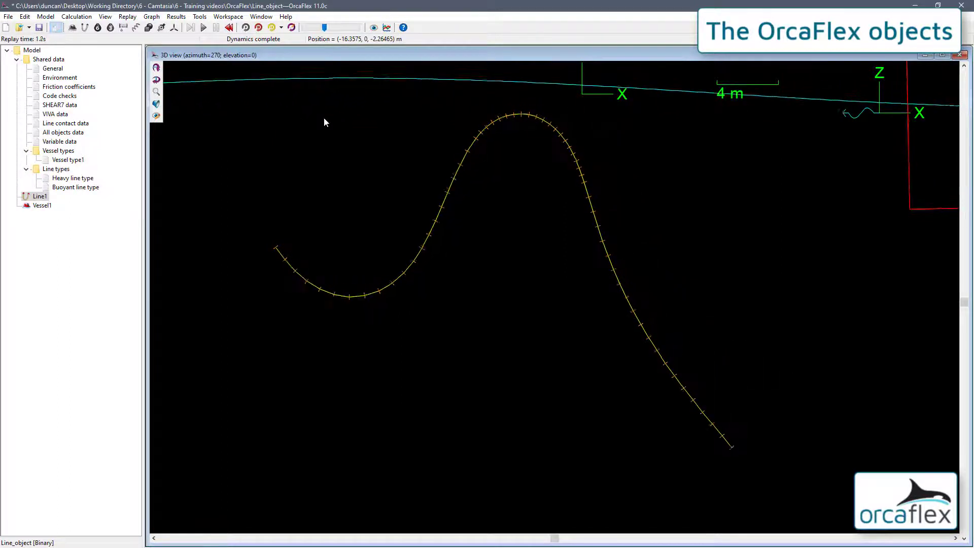
{"action": "left_click", "coordinate": [259, 28]}
{"action": "left_click", "coordinate": [229, 28]}
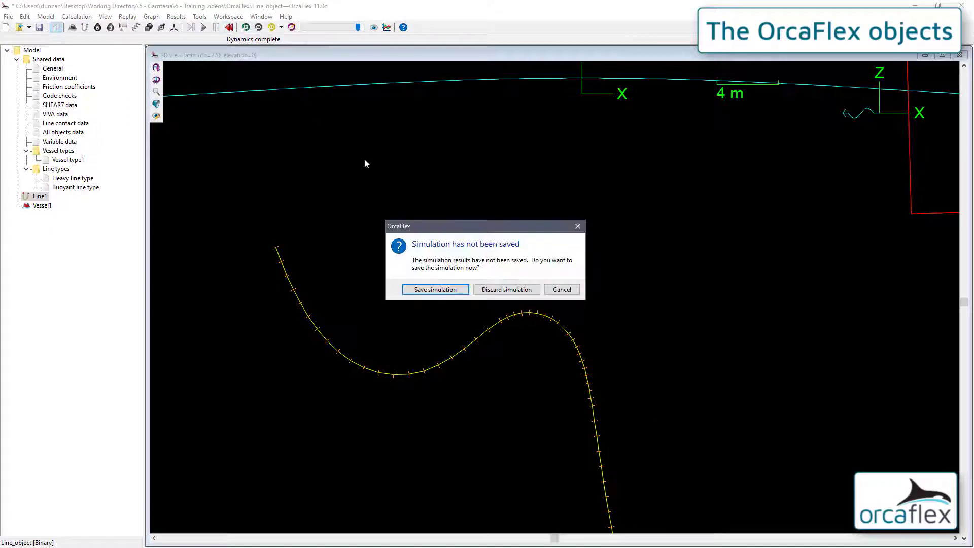
{"action": "left_click", "coordinate": [500, 289]}
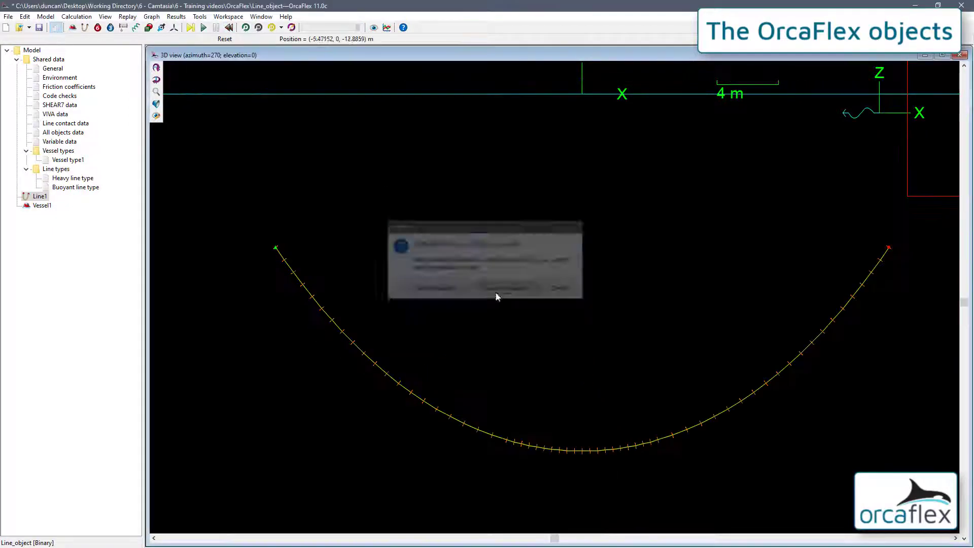
Review Line1's contents and attachments data and open its attachment types.
{"action": "double_click", "coordinate": [365, 354]}
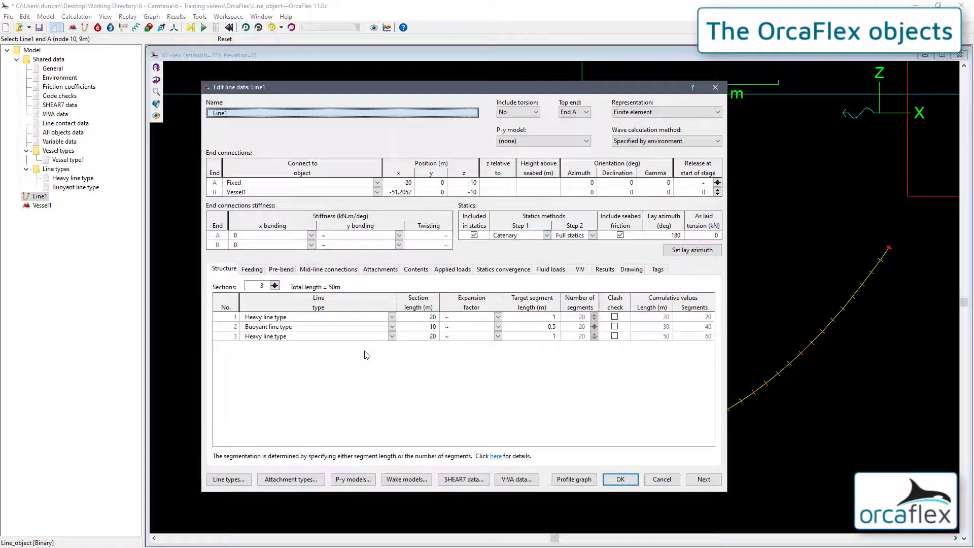
{"action": "left_click", "coordinate": [418, 270]}
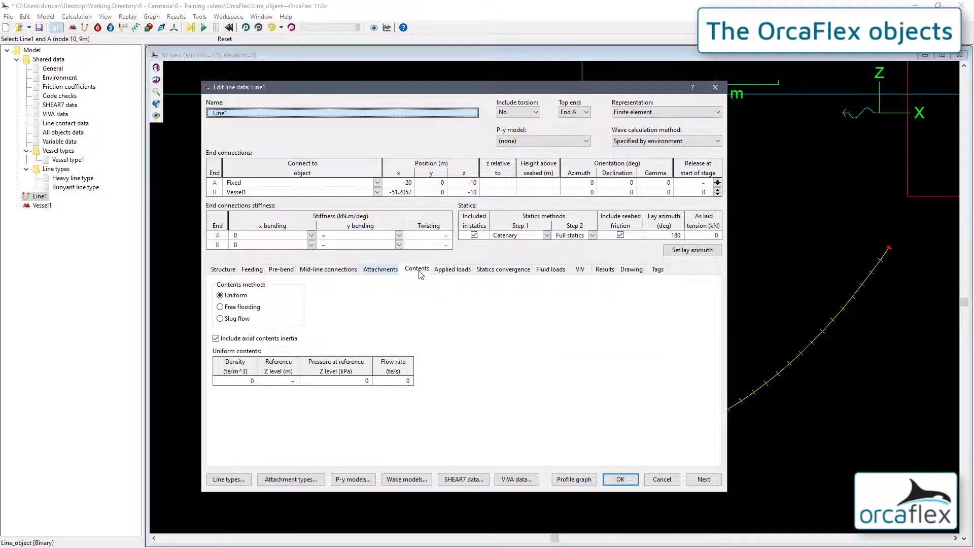
{"action": "left_click", "coordinate": [384, 271]}
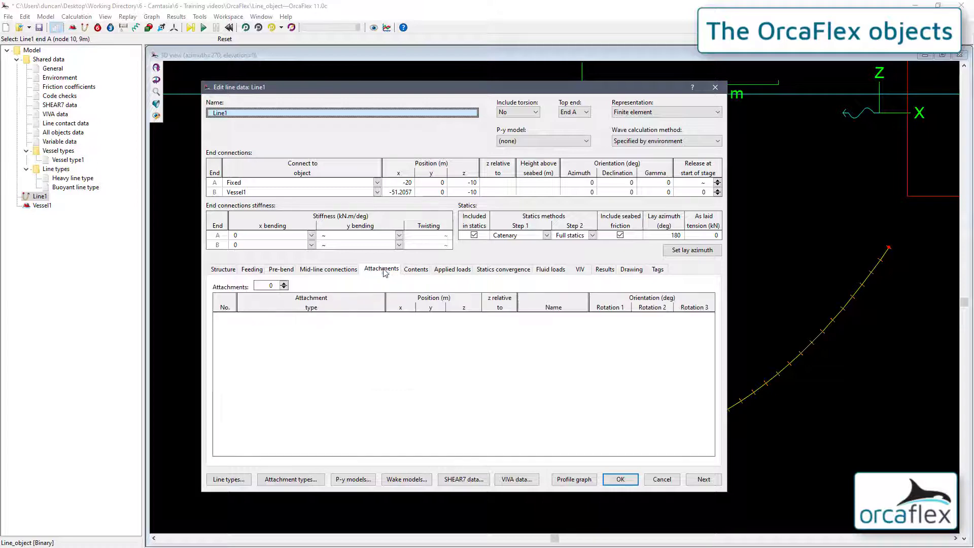
{"action": "left_click", "coordinate": [294, 479]}
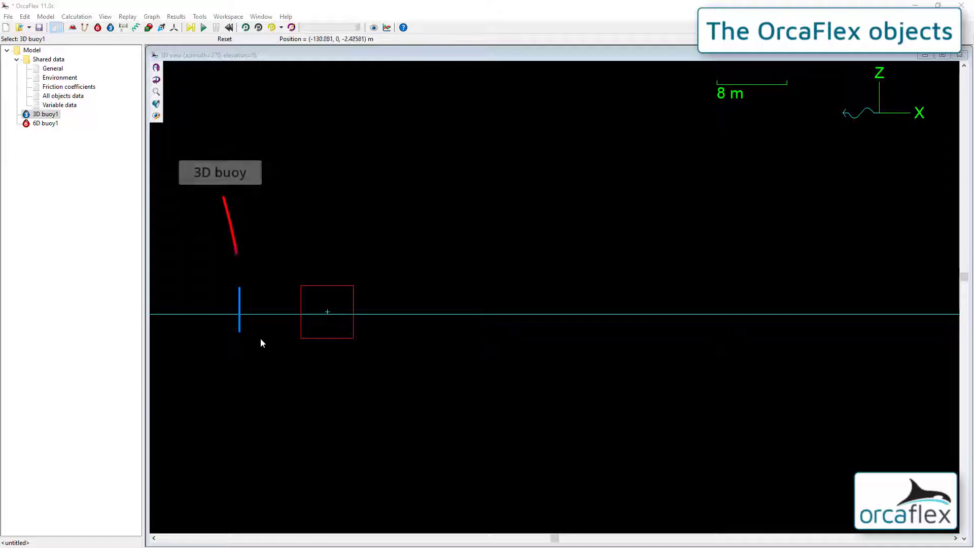
Review the data of 3D buoy1 and 6D buoy1, including the 6D buoy's type options.
{"action": "double_click", "coordinate": [240, 330]}
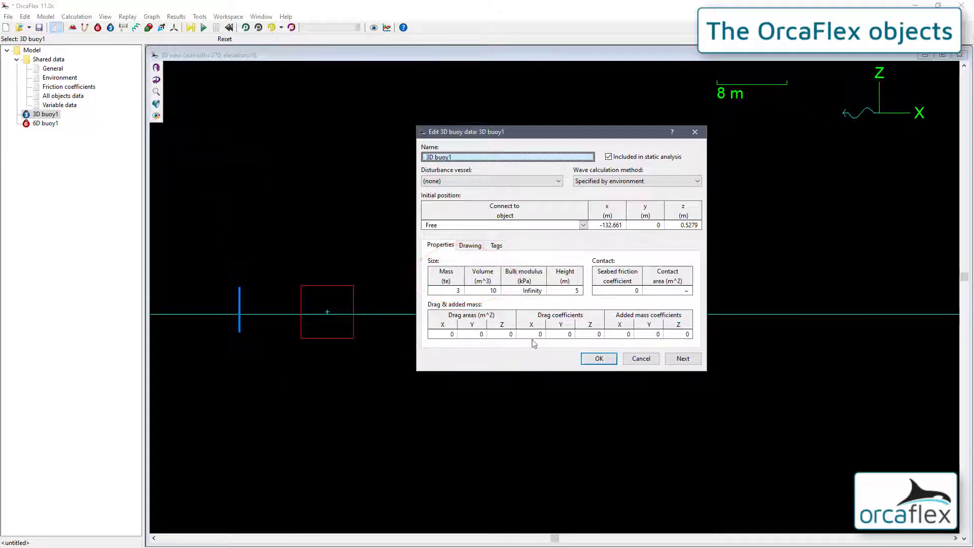
{"action": "left_click", "coordinate": [596, 359]}
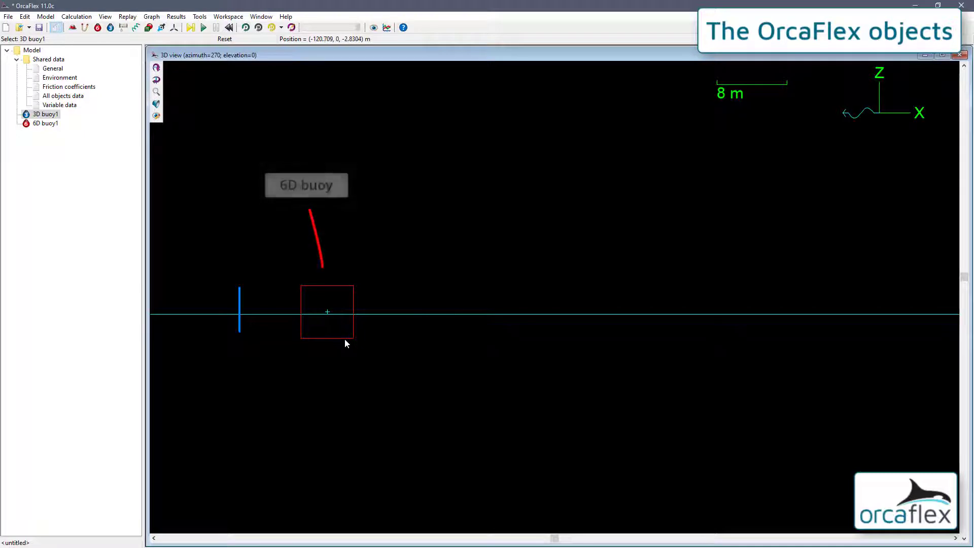
{"action": "double_click", "coordinate": [345, 339]}
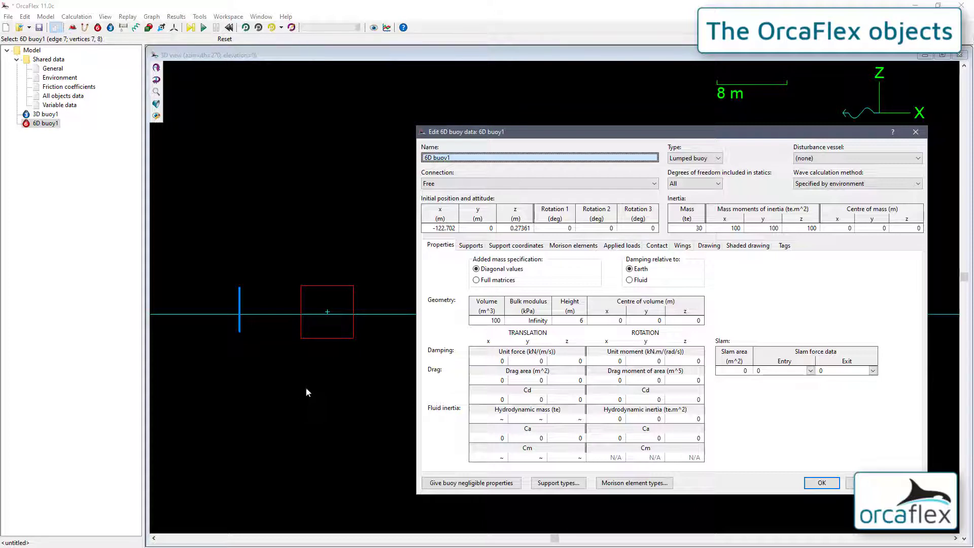
{"action": "left_click", "coordinate": [690, 158]}
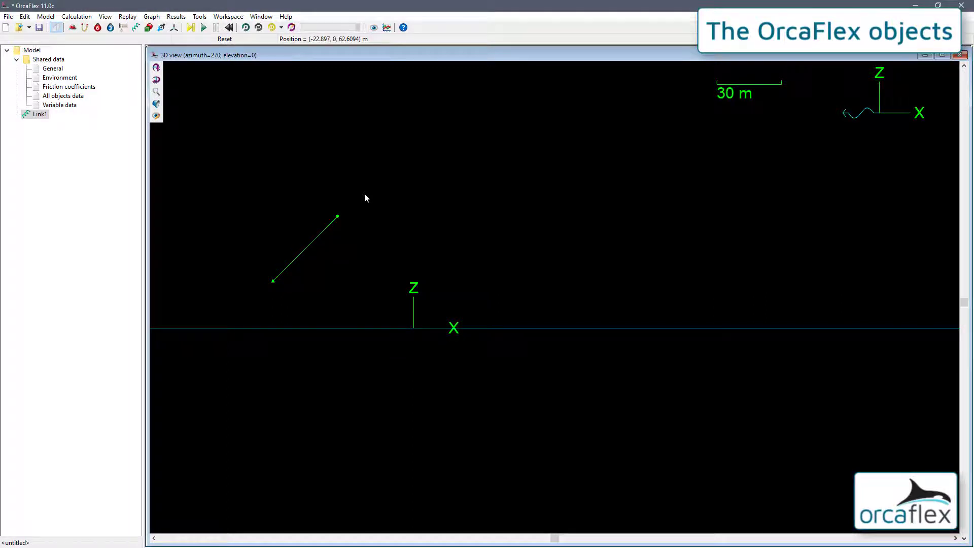
Open Link1's data and set the link type to Spring/damper.
{"action": "double_click", "coordinate": [317, 239]}
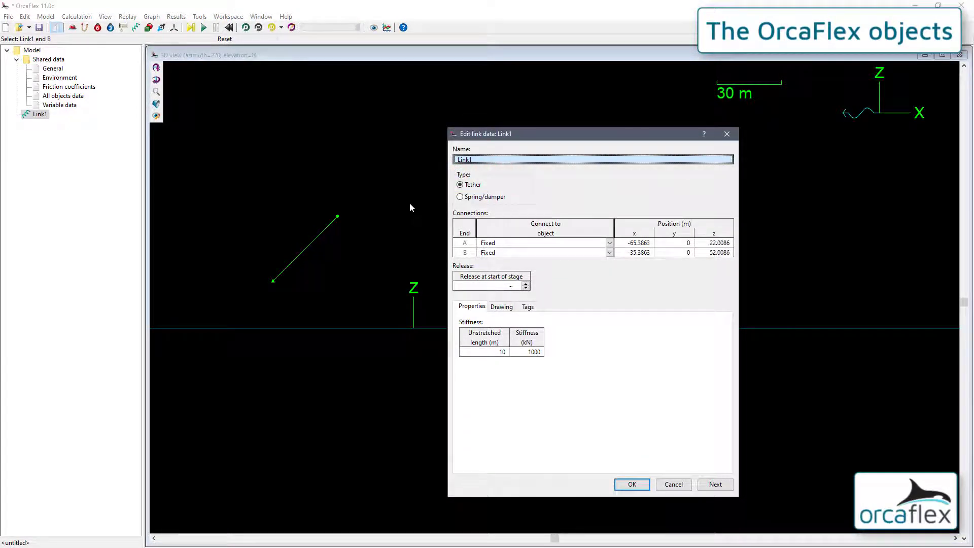
{"action": "left_click", "coordinate": [496, 202]}
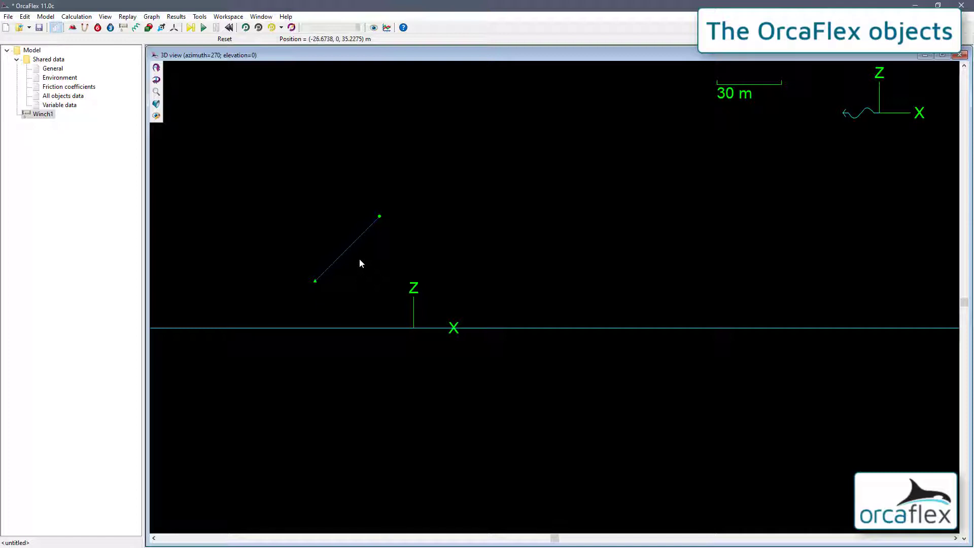
Open Winch1's data and review the control mode options available for stage 0.
{"action": "double_click", "coordinate": [350, 246]}
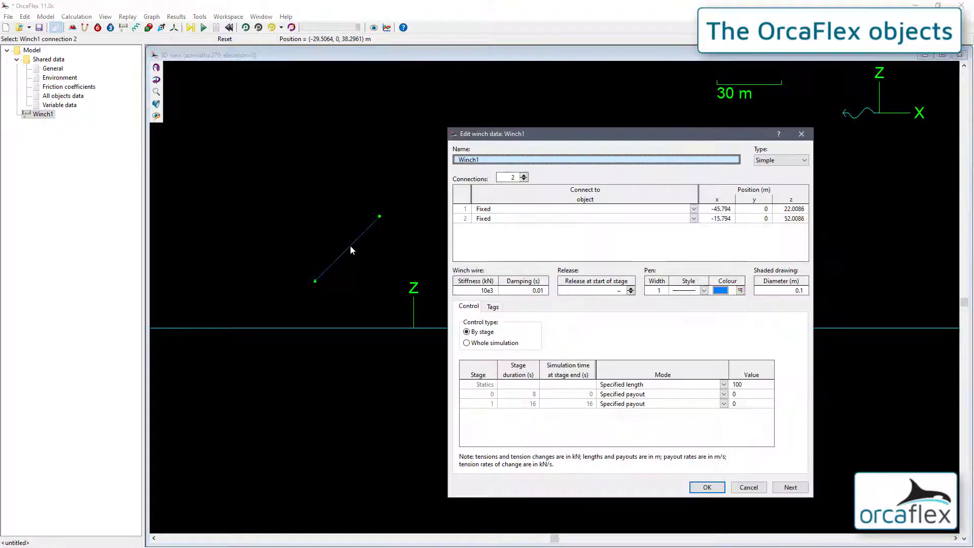
{"action": "left_click", "coordinate": [724, 397]}
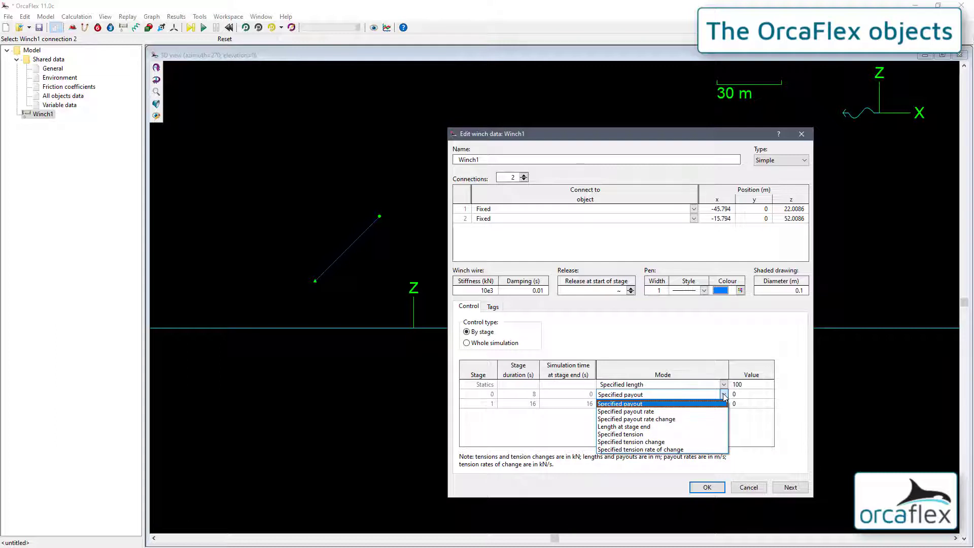
{"action": "left_click", "coordinate": [632, 348]}
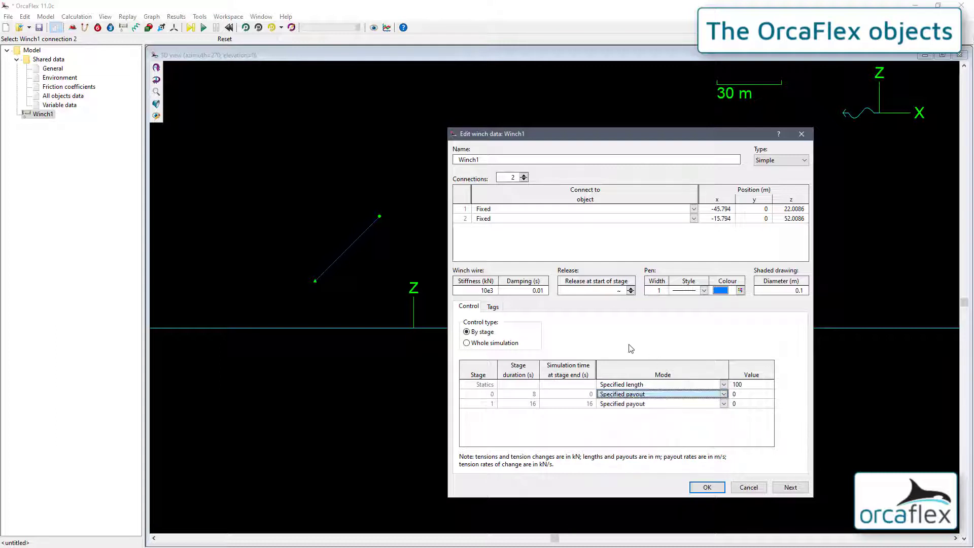
Set Winch1's type to Detailed and open its detailed properties.
{"action": "left_click", "coordinate": [776, 163]}
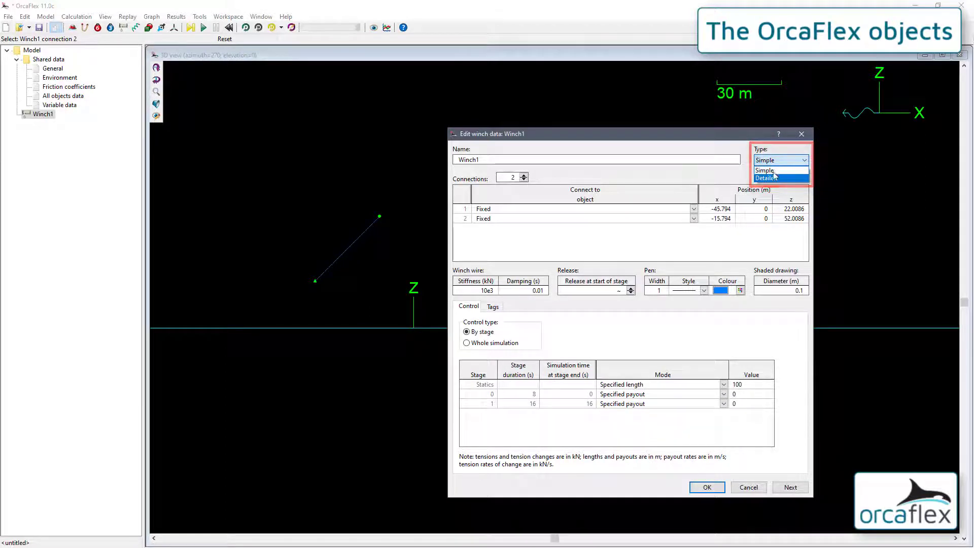
{"action": "left_click", "coordinate": [773, 178]}
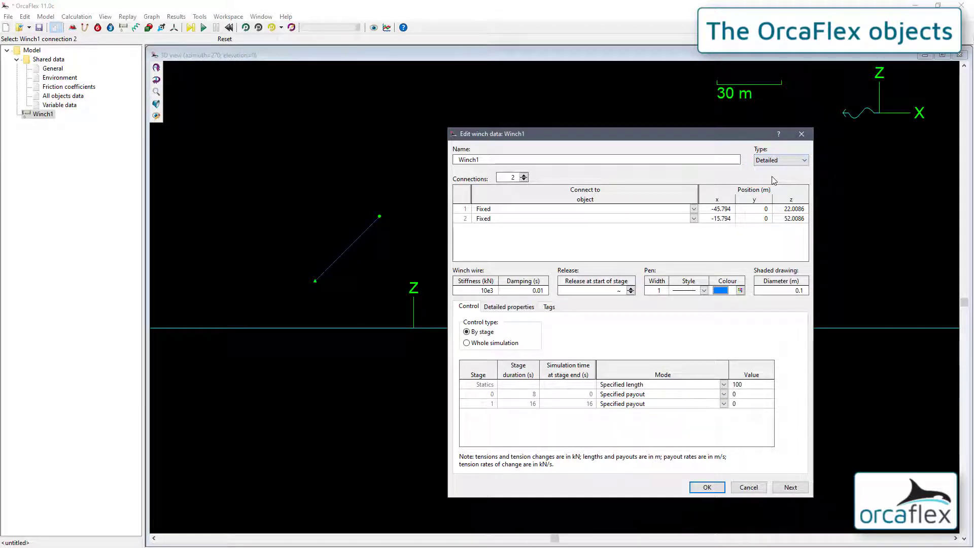
{"action": "left_click", "coordinate": [509, 308]}
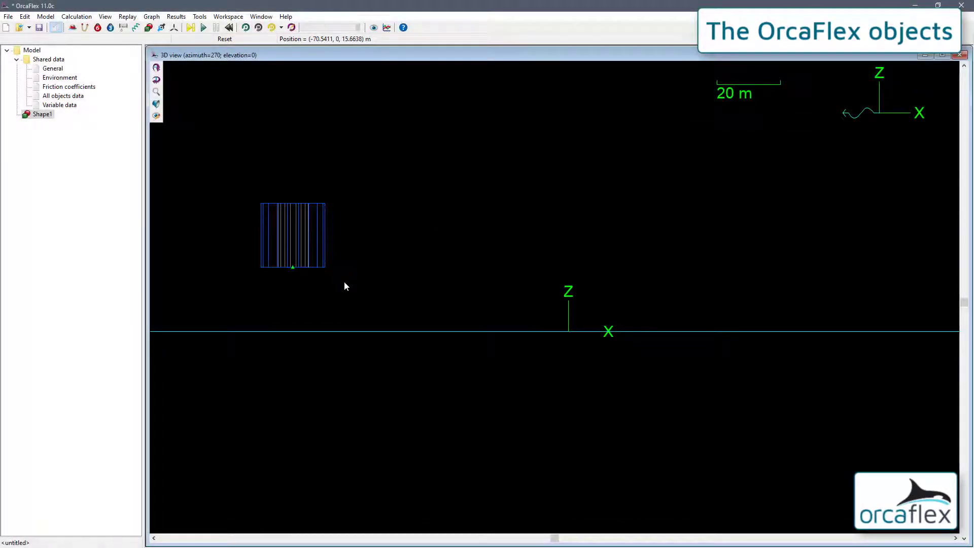
Open Shape1's data and preview it as a plane, block and curved plate, ending on Cylinder.
{"action": "left_click_drag", "start_coordinate": [459, 216], "coordinate": [366, 261]}
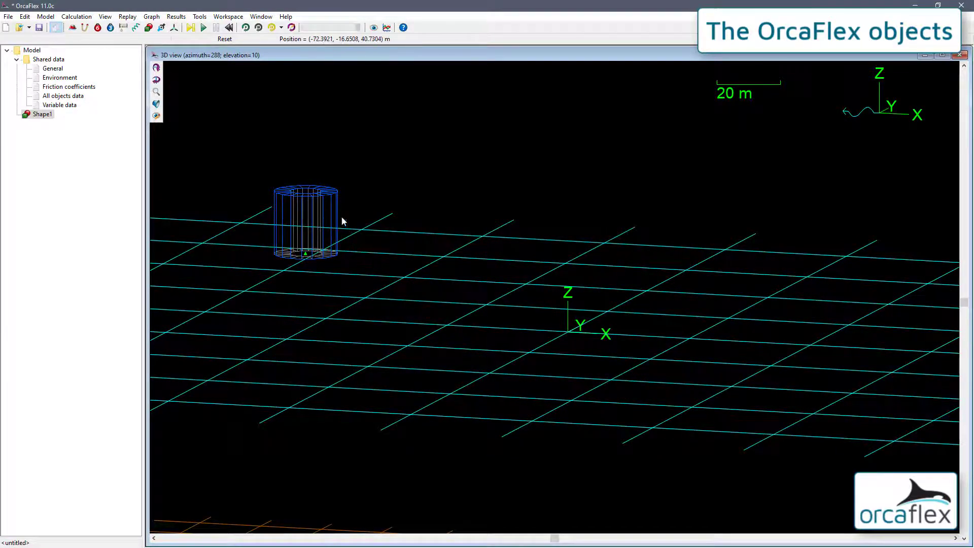
{"action": "double_click", "coordinate": [333, 200]}
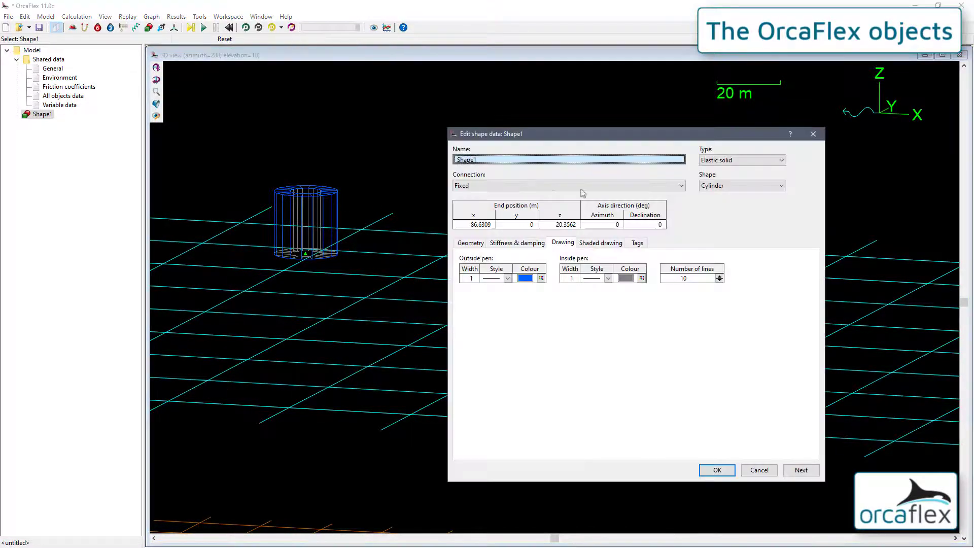
{"action": "left_click", "coordinate": [731, 184]}
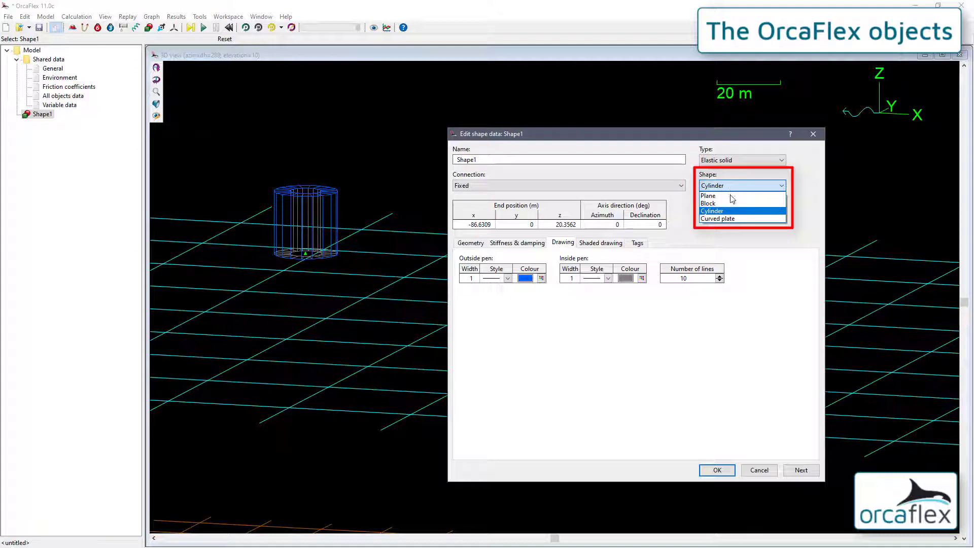
{"action": "left_click", "coordinate": [732, 197]}
{"action": "left_click", "coordinate": [728, 186]}
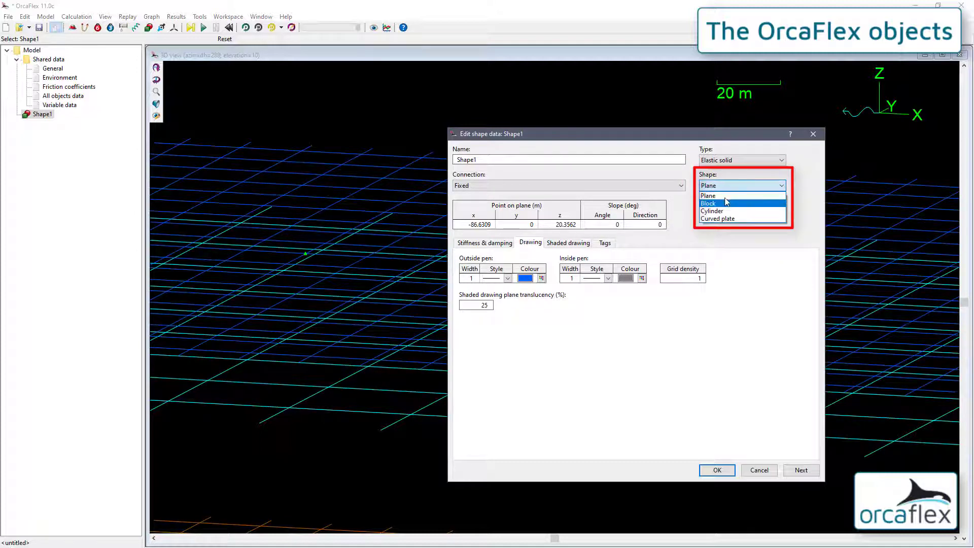
{"action": "left_click", "coordinate": [726, 202]}
{"action": "left_click", "coordinate": [723, 186]}
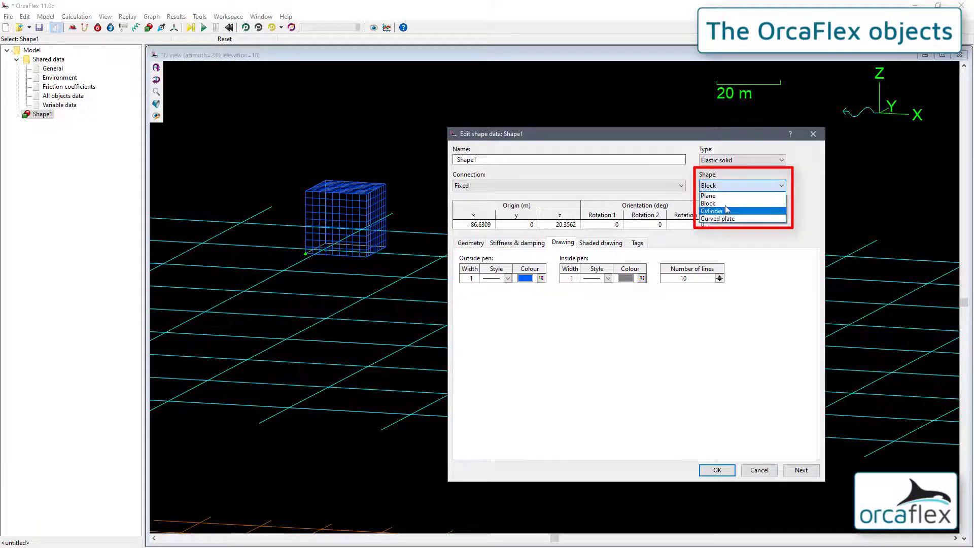
{"action": "left_click", "coordinate": [727, 218]}
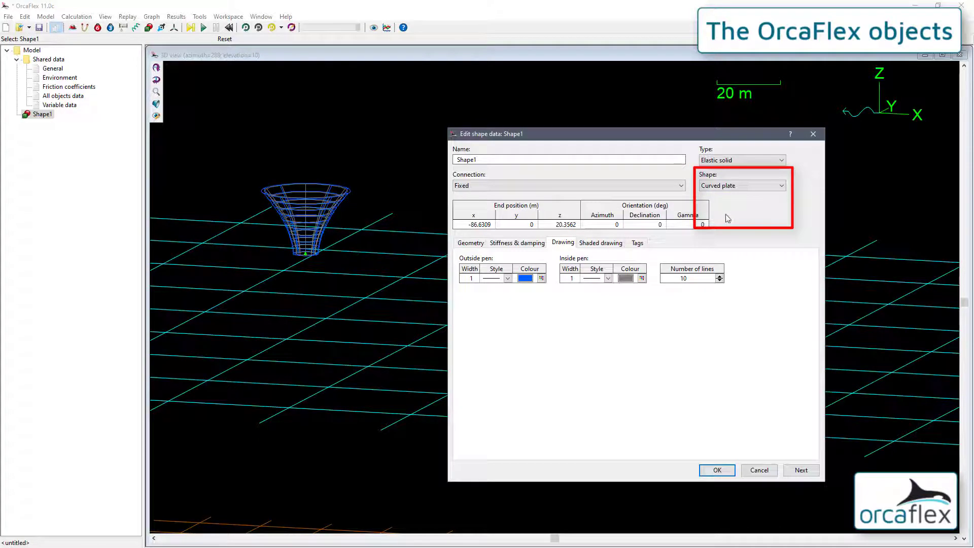
{"action": "left_click", "coordinate": [721, 187]}
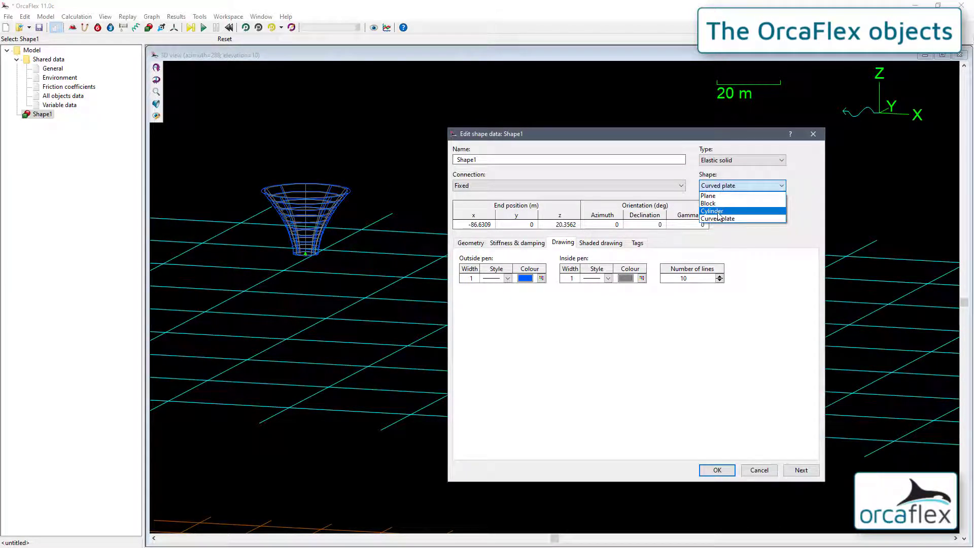
{"action": "left_click", "coordinate": [719, 211]}
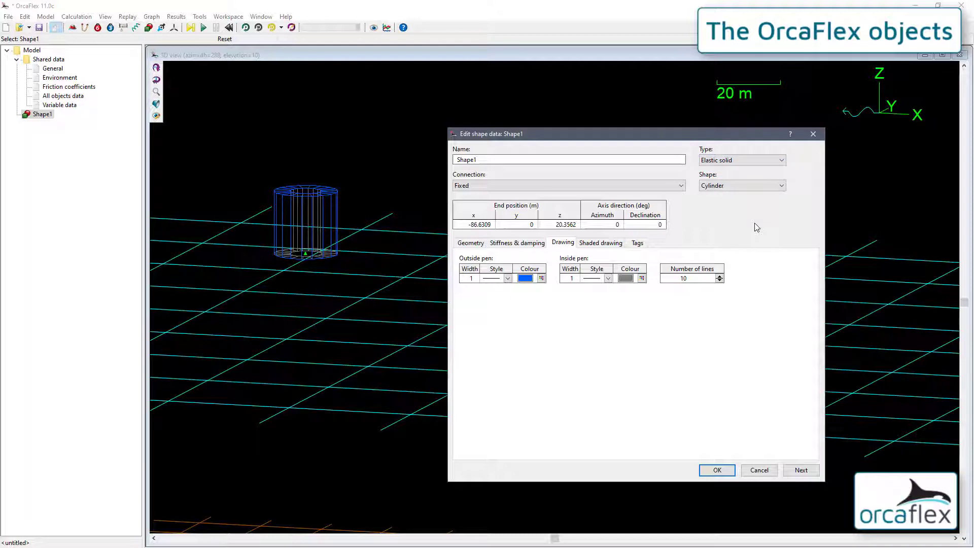
Look through Shape1's type options, set the type to Label, and open its labels data.
{"action": "left_click", "coordinate": [780, 160]}
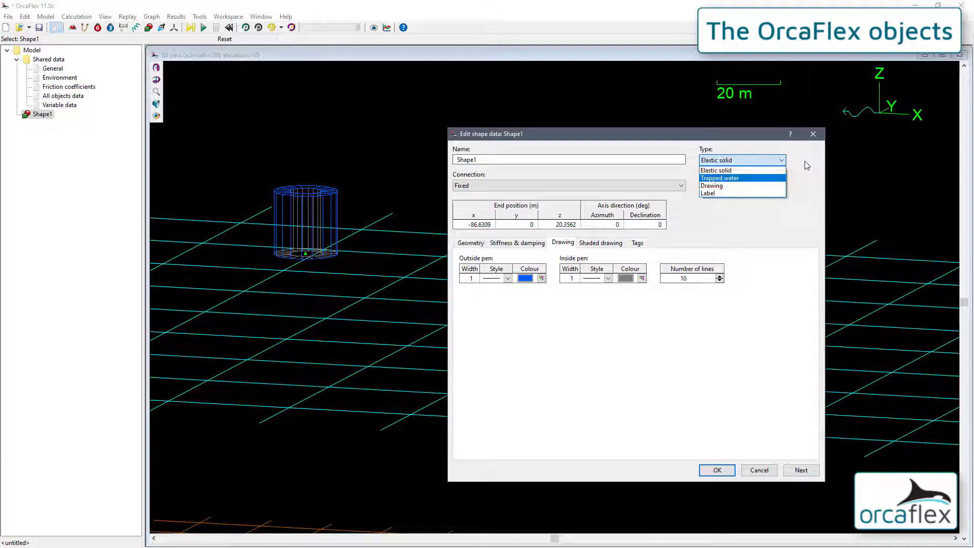
{"action": "key", "text": "Down"}
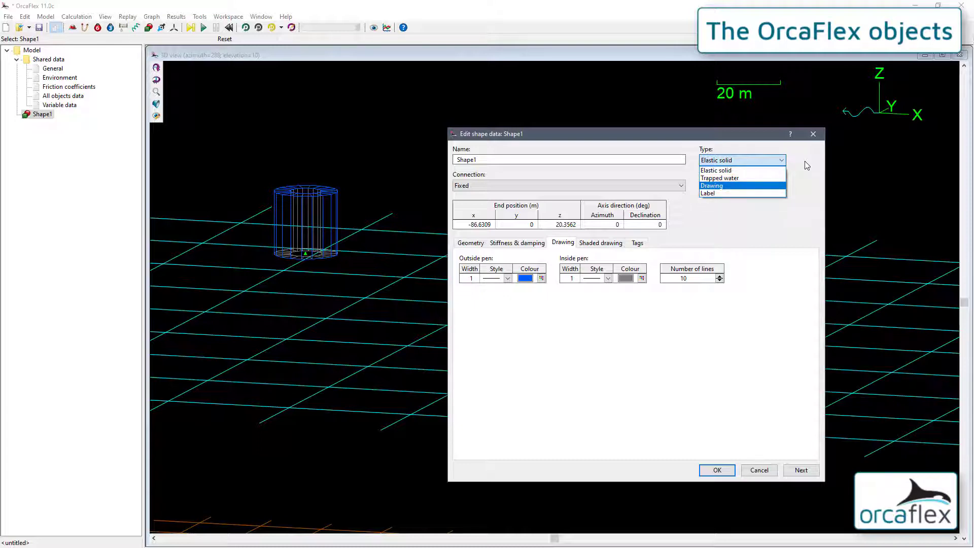
{"action": "key", "text": "Down"}
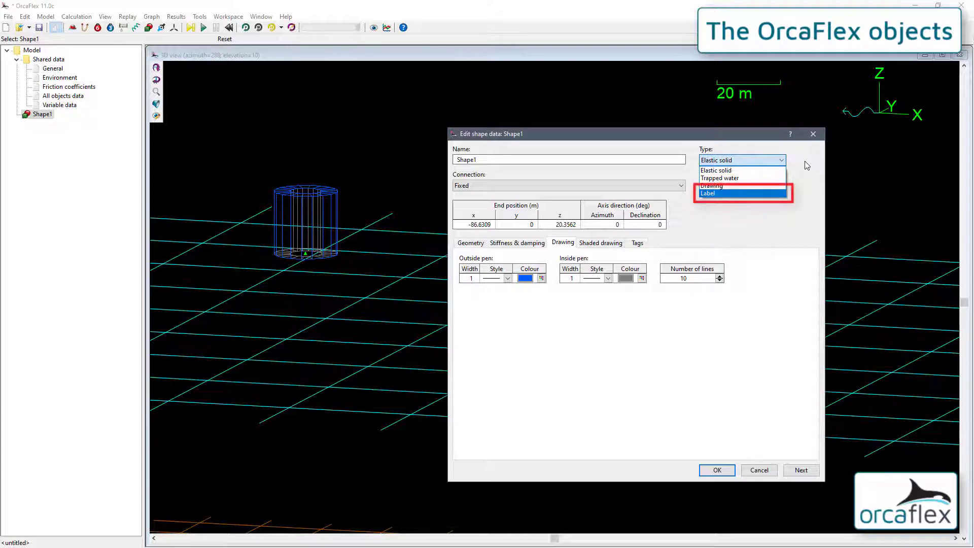
{"action": "left_click", "coordinate": [764, 194]}
{"action": "left_click", "coordinate": [475, 243]}
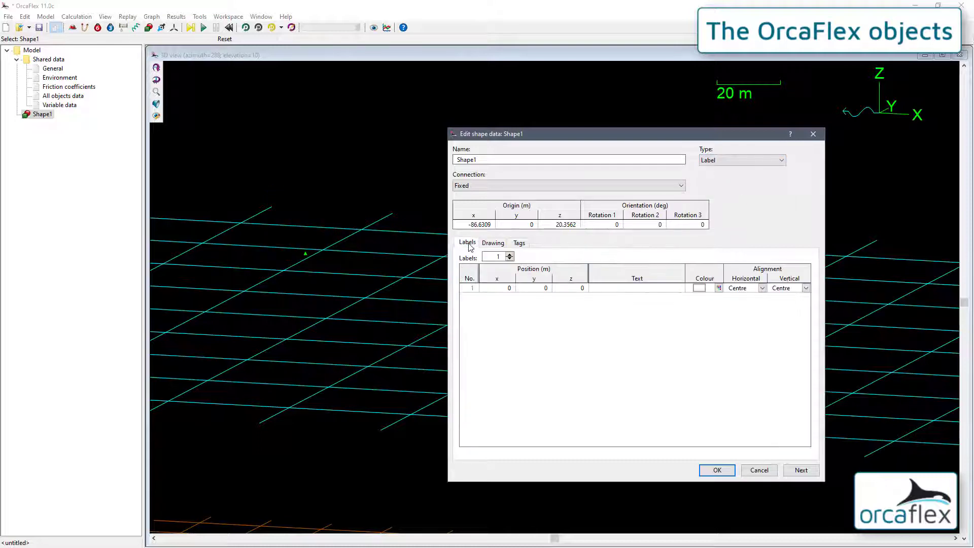
Enter "Your text here" as the text of Shape1's label.
{"action": "left_click", "coordinate": [616, 288]}
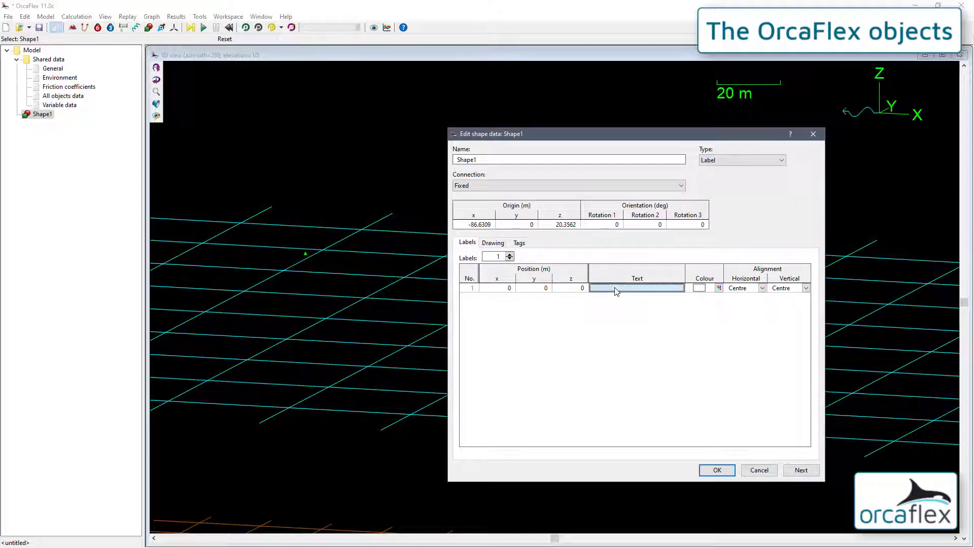
{"action": "type", "text": "Your te"}
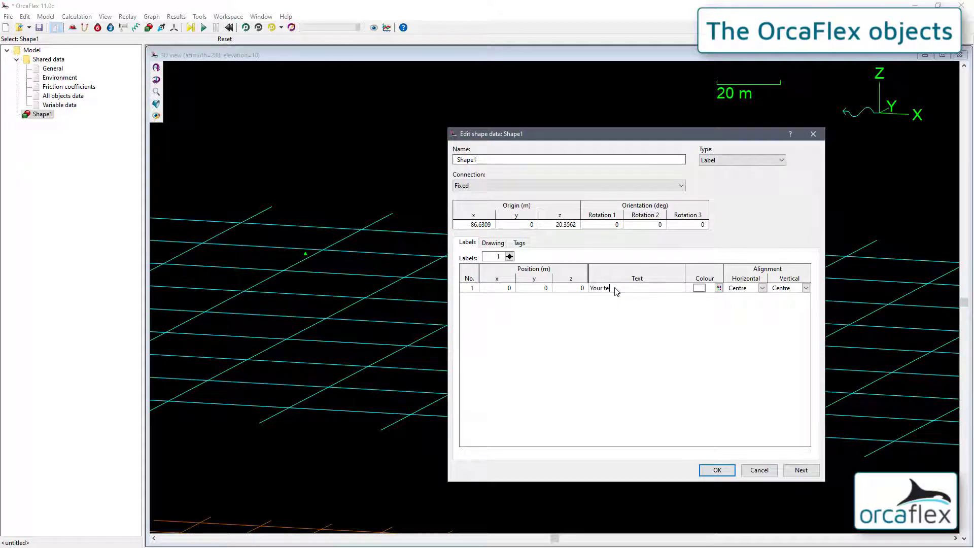
{"action": "type", "text": "xt here"}
{"action": "key", "text": "Return"}
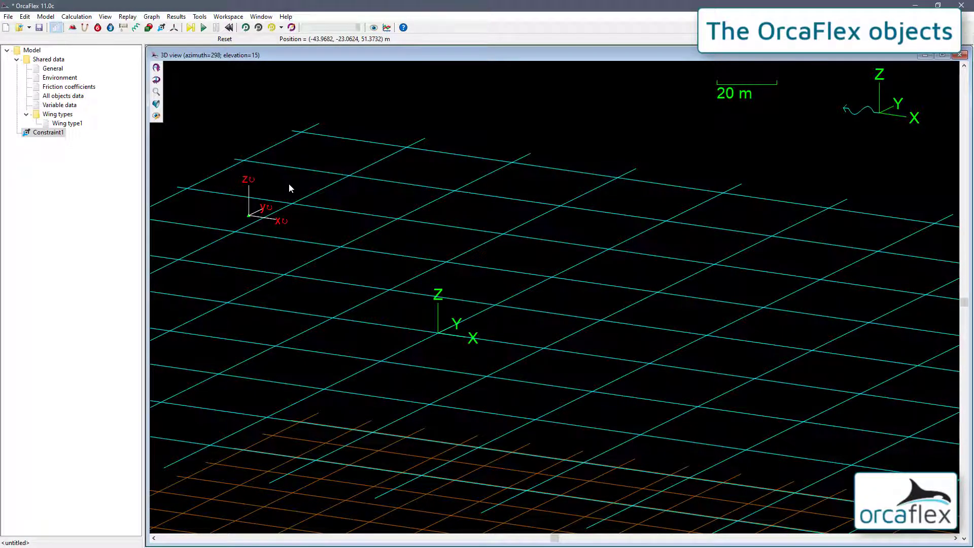
Open Constraint1's data and free all six degrees of freedom: x, y, z, Rx, Ry and Rz.
{"action": "double_click", "coordinate": [248, 185]}
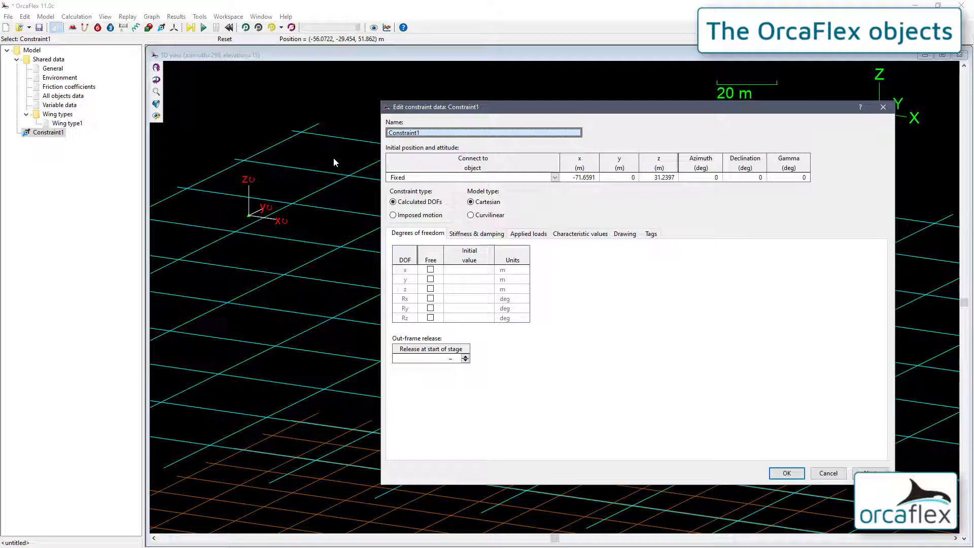
{"action": "left_click", "coordinate": [430, 270]}
{"action": "left_click", "coordinate": [430, 279]}
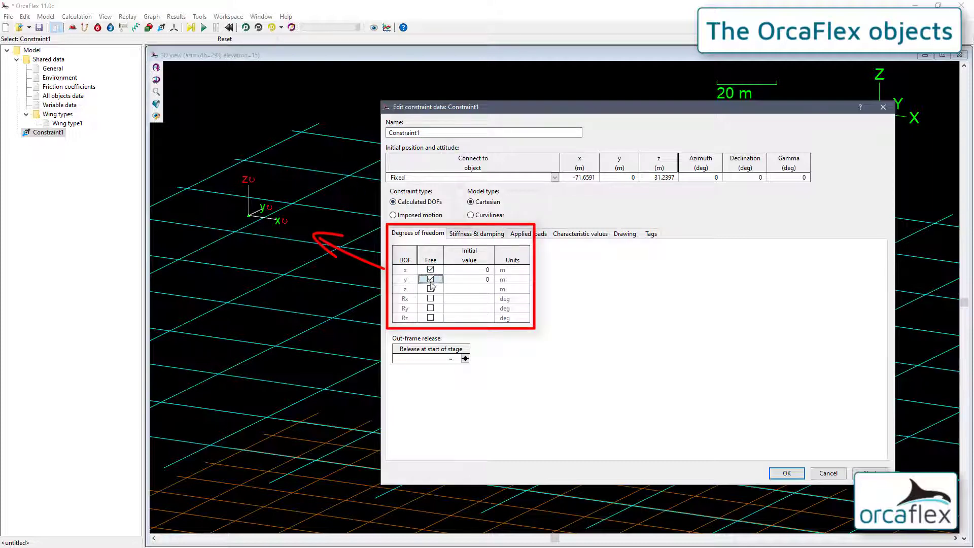
{"action": "left_click", "coordinate": [430, 288]}
{"action": "left_click", "coordinate": [430, 298]}
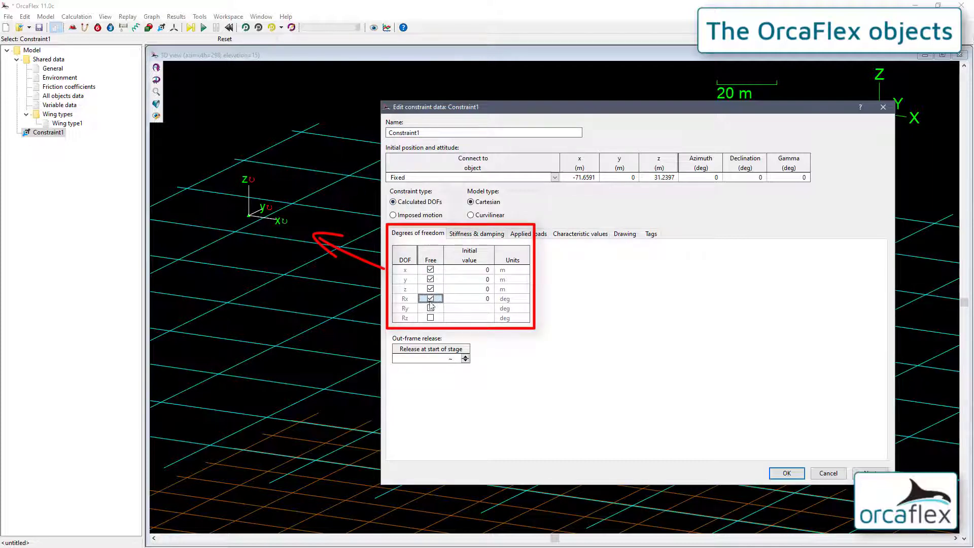
{"action": "left_click", "coordinate": [431, 308]}
{"action": "left_click", "coordinate": [430, 318]}
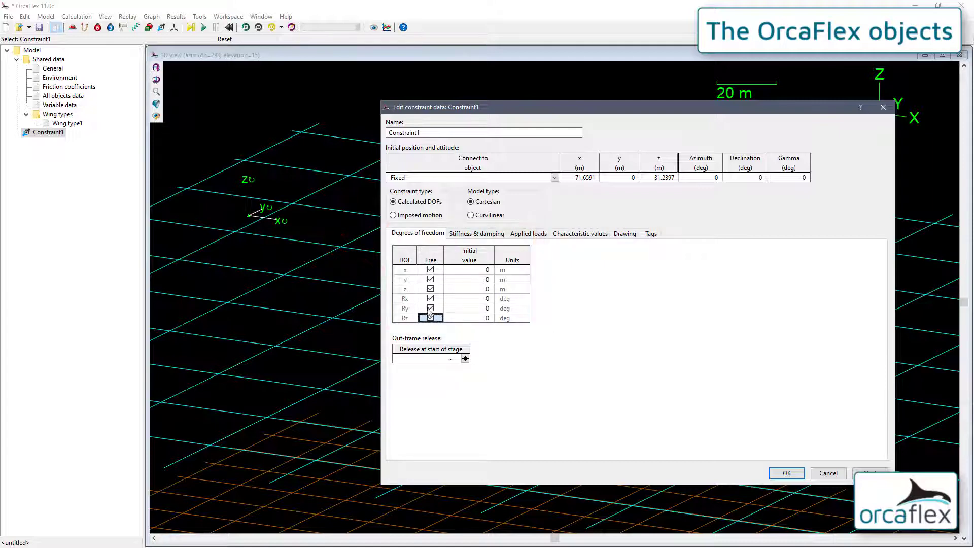
Set Constraint1's type to Imposed motion and review its time history data and preview.
{"action": "left_click", "coordinate": [414, 216]}
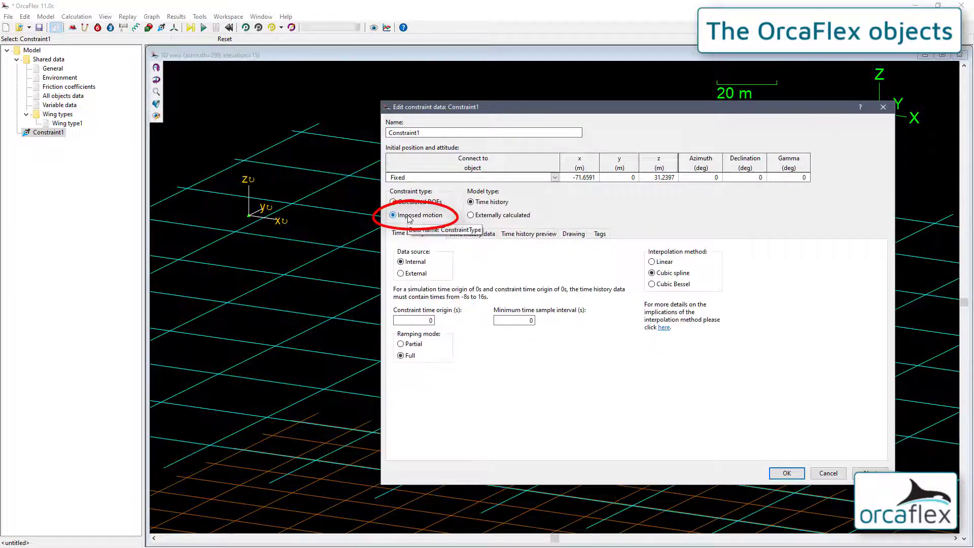
{"action": "left_click", "coordinate": [466, 233]}
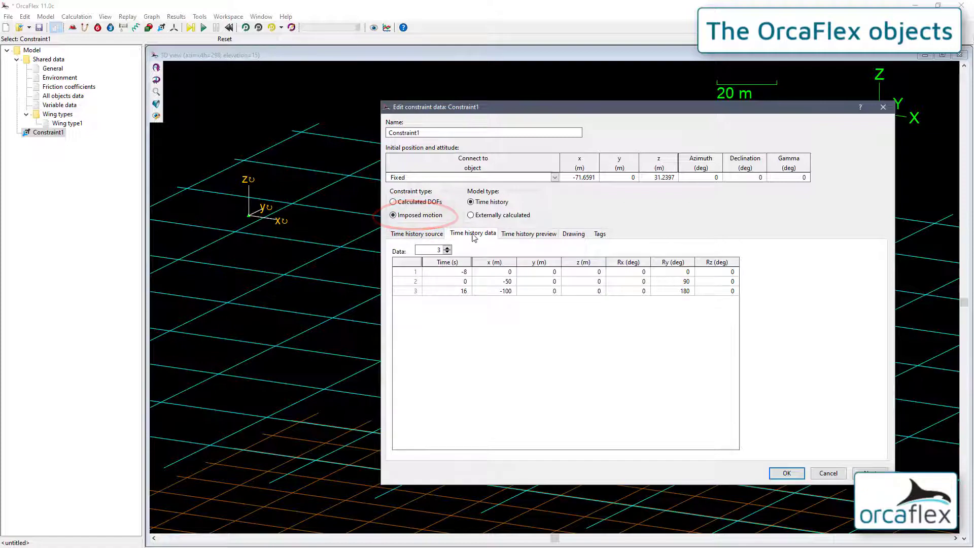
{"action": "left_click", "coordinate": [517, 236]}
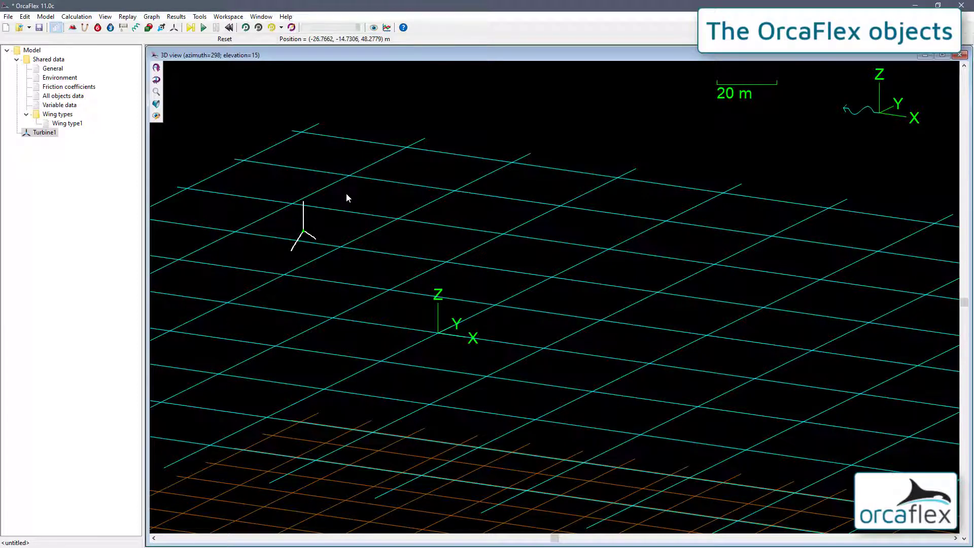
Open Turbine1's data and review its generator, hub and blades settings.
{"action": "double_click", "coordinate": [340, 210]}
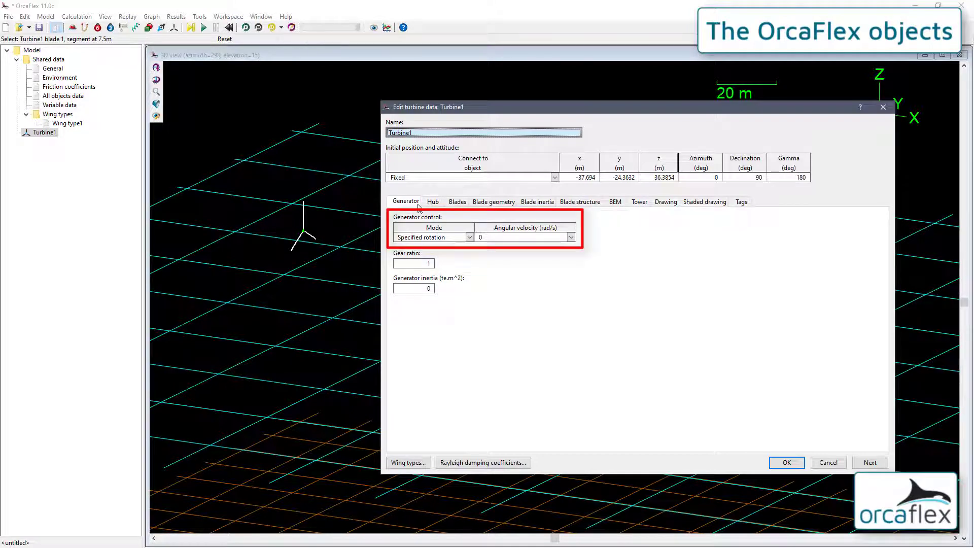
{"action": "left_click", "coordinate": [437, 203]}
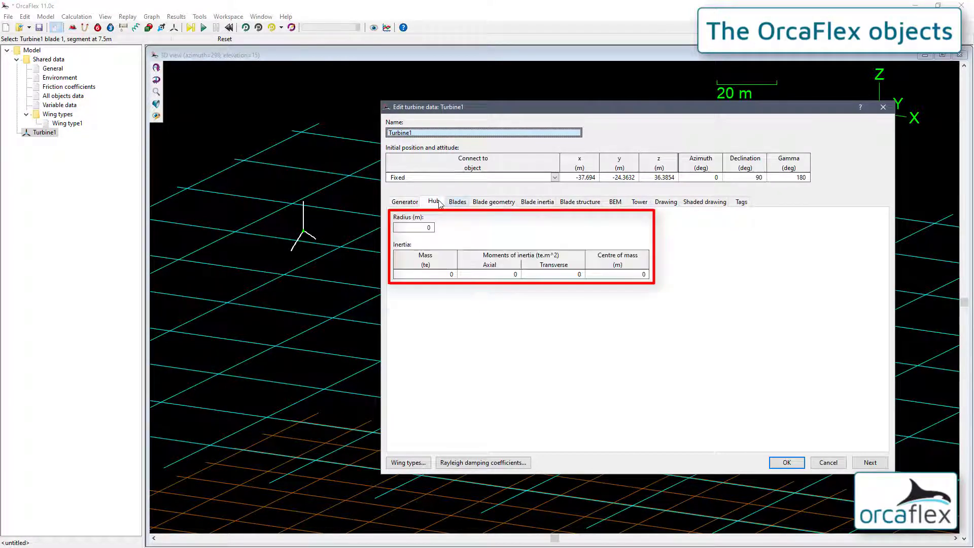
{"action": "left_click", "coordinate": [457, 203]}
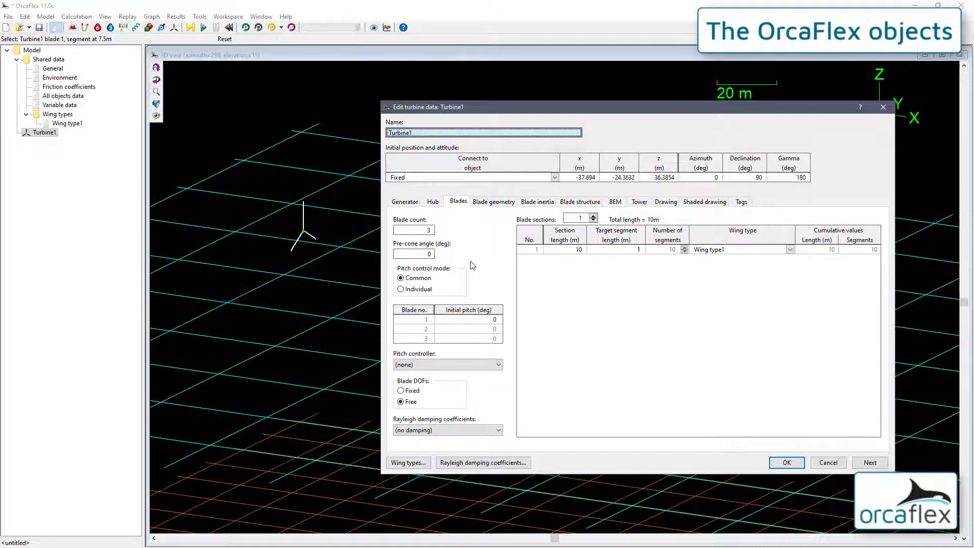
Increase Turbine1's blade sections to 4 and open its BEM settings.
{"action": "left_click", "coordinate": [593, 215]}
{"action": "left_click", "coordinate": [592, 215]}
{"action": "left_click", "coordinate": [592, 216]}
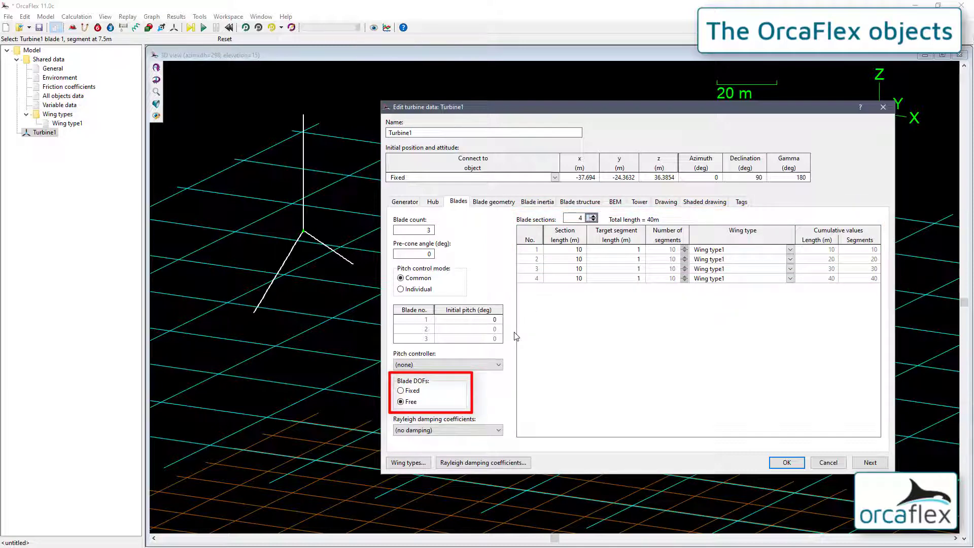
{"action": "left_click", "coordinate": [615, 201]}
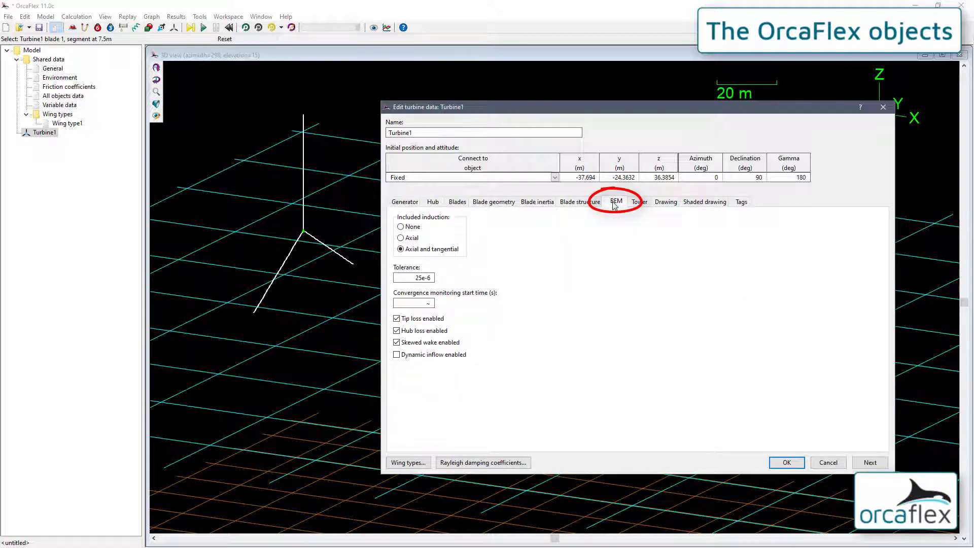